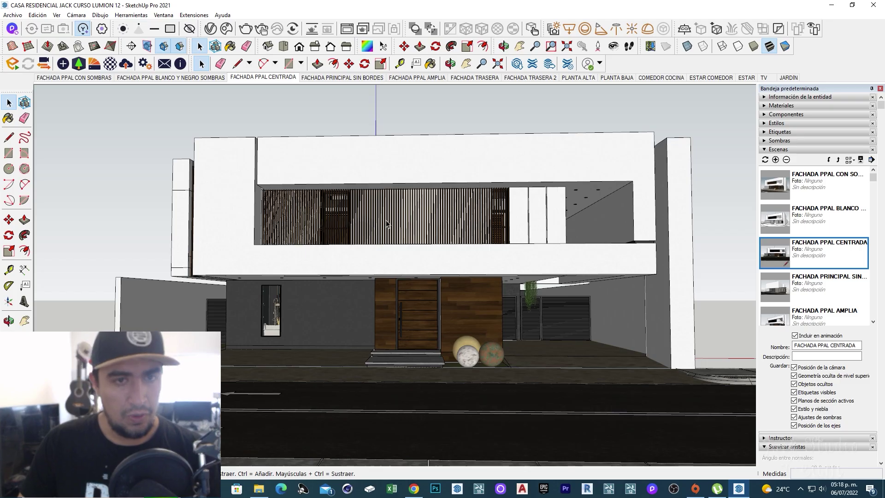
# Step: Orbit around the front and corner of the house, down toward the terrace
pyautogui.moveTo(416, 242)
pyautogui.mouseDown()
pyautogui.moveTo(456, 250)
pyautogui.moveTo(378, 281)
pyautogui.mouseUp()
pyautogui.press('space')
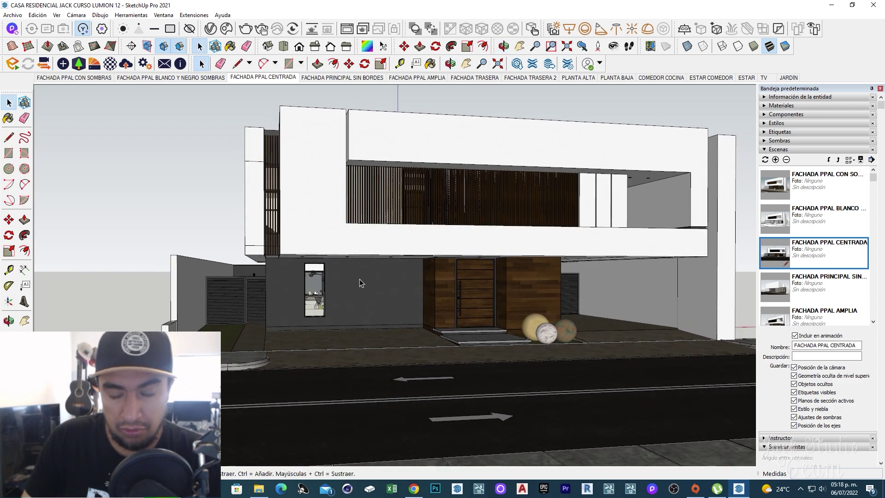
pyautogui.moveTo(407, 285)
pyautogui.mouseDown(button='middle')
pyautogui.moveTo(435, 301)
pyautogui.moveTo(381, 306)
pyautogui.moveTo(478, 310)
pyautogui.moveTo(402, 293)
pyautogui.mouseUp(button='middle')
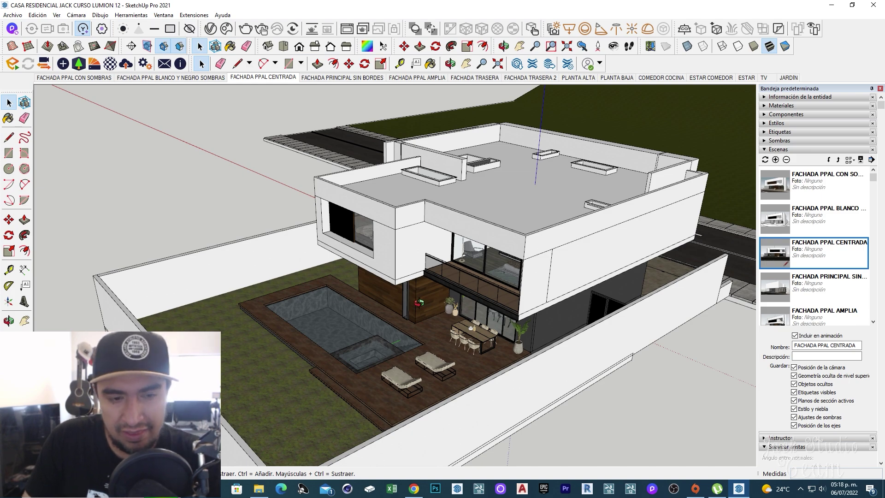
pyautogui.moveTo(419, 303); pyautogui.dragTo(497, 299, button='middle')
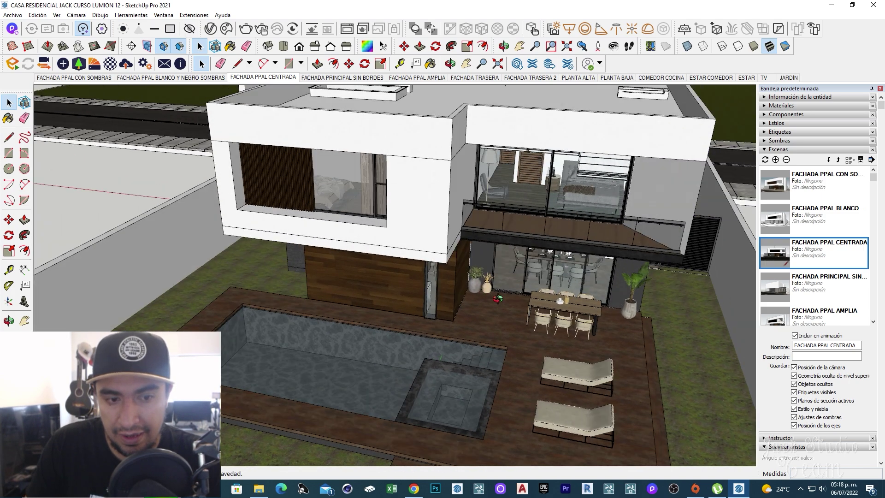
pyautogui.scroll(-3, 444, 309)
pyautogui.scroll(-3, 436, 312)
pyautogui.moveTo(436, 311)
pyautogui.mouseDown(button='middle')
pyautogui.moveTo(335, 288)
pyautogui.moveTo(431, 286)
pyautogui.moveTo(433, 271)
pyautogui.moveTo(450, 270)
pyautogui.moveTo(433, 276)
pyautogui.moveTo(449, 278)
pyautogui.mouseUp(button='middle')
pyautogui.scroll(3, 383, 289)
# Step: Swing round to the rear pool and frame it square on screen
pyautogui.moveTo(356, 267)
pyautogui.mouseDown(button='middle')
pyautogui.moveTo(432, 300)
pyautogui.moveTo(429, 307)
pyautogui.moveTo(530, 254)
pyautogui.mouseUp(button='middle')
pyautogui.scroll(3, 396, 328)
pyautogui.scroll(3, 356, 342)
pyautogui.scroll(2, 458, 324)
pyautogui.scroll(-3, 429, 311)
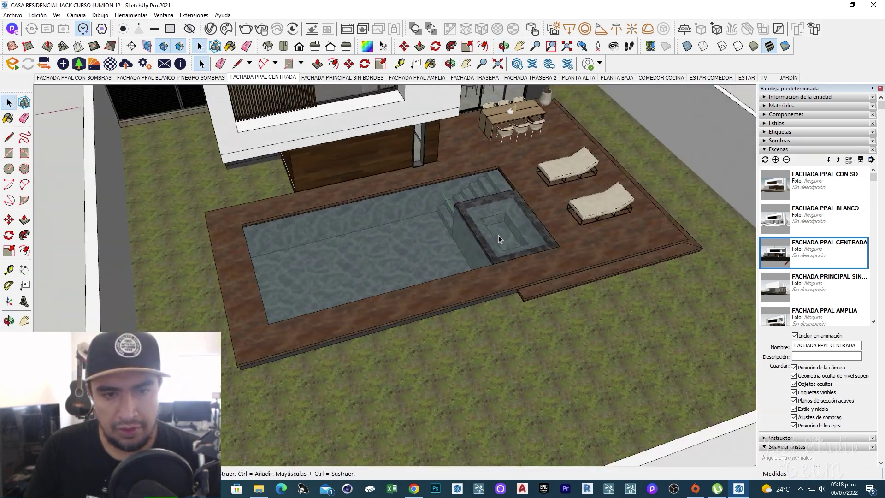
pyautogui.scroll(3, 658, 214)
pyautogui.scroll(-3, 563, 207)
pyautogui.moveTo(421, 300); pyautogui.dragTo(393, 287, button='middle')
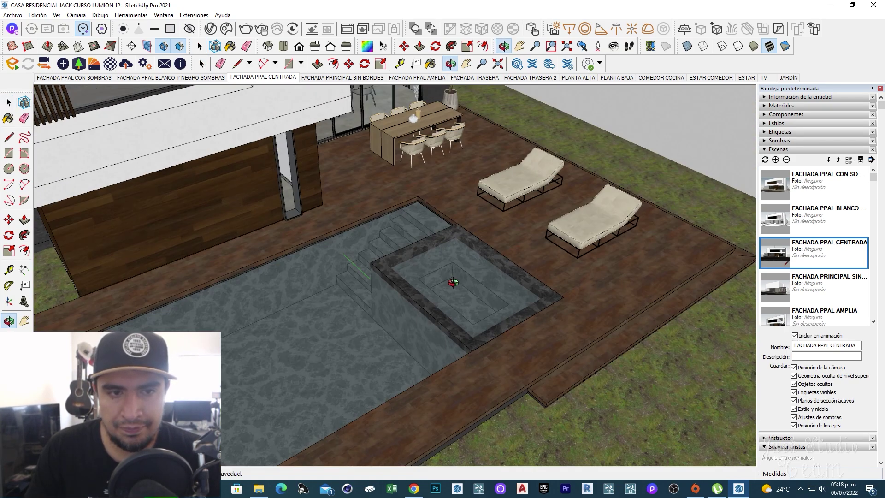
pyautogui.scroll(3, 421, 202)
pyautogui.scroll(-3, 493, 347)
# Step: Look down over the roof and courtyard opening, then show the PLANTA BAJA scene
pyautogui.moveTo(541, 292)
pyautogui.mouseDown(button='middle')
pyautogui.moveTo(364, 303)
pyautogui.moveTo(609, 179)
pyautogui.moveTo(319, 173)
pyautogui.mouseUp(button='middle')
pyautogui.scroll(3, 355, 156)
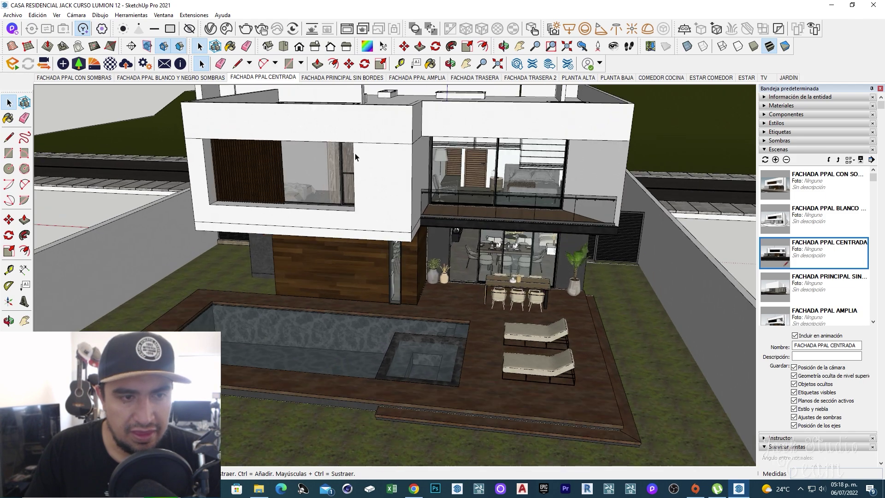
pyautogui.moveTo(382, 267)
pyautogui.mouseDown(button='middle')
pyautogui.moveTo(159, 275)
pyautogui.moveTo(510, 346)
pyautogui.mouseUp(button='middle')
pyautogui.scroll(3, 325, 253)
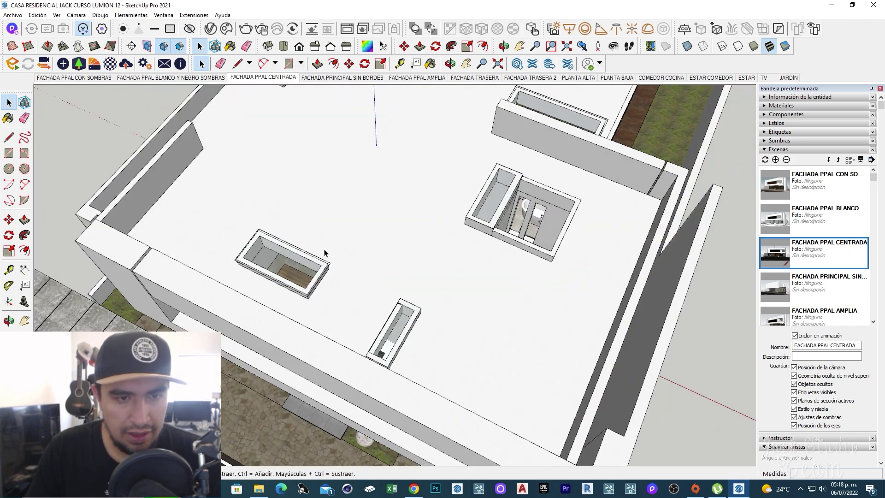
pyautogui.moveTo(545, 219)
pyautogui.mouseDown(button='middle')
pyautogui.moveTo(462, 321)
pyautogui.moveTo(362, 369)
pyautogui.mouseUp(button='middle')
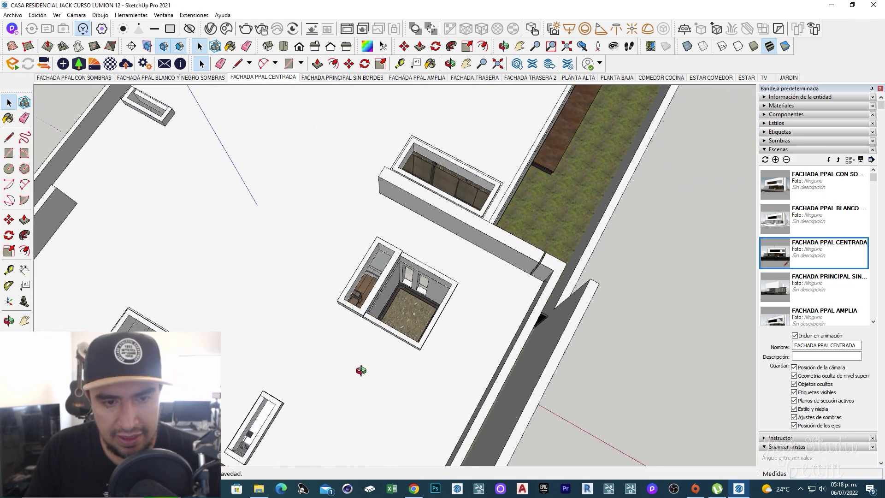
pyautogui.scroll(3, 420, 306)
pyautogui.scroll(3, 394, 259)
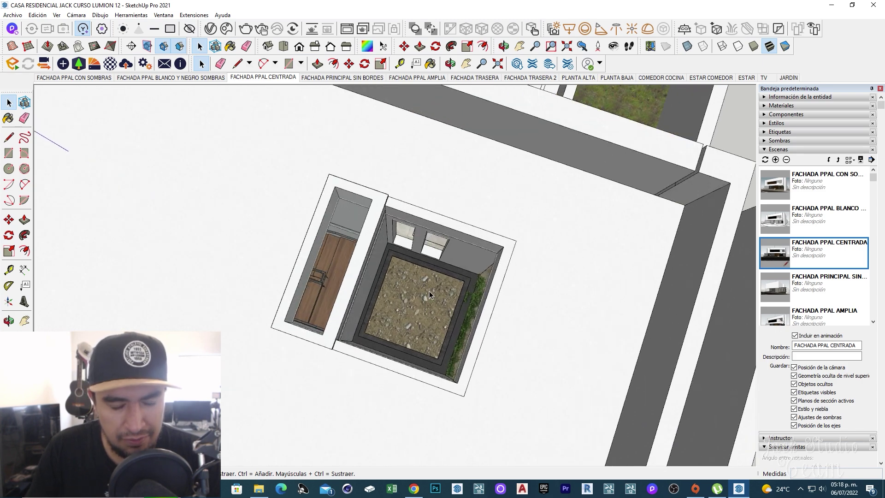
pyautogui.scroll(-3, 416, 317)
pyautogui.scroll(-3, 416, 317)
pyautogui.moveTo(416, 317)
pyautogui.mouseDown(button='middle')
pyautogui.moveTo(316, 311)
pyautogui.moveTo(530, 152)
pyautogui.moveTo(517, 138)
pyautogui.mouseUp(button='middle')
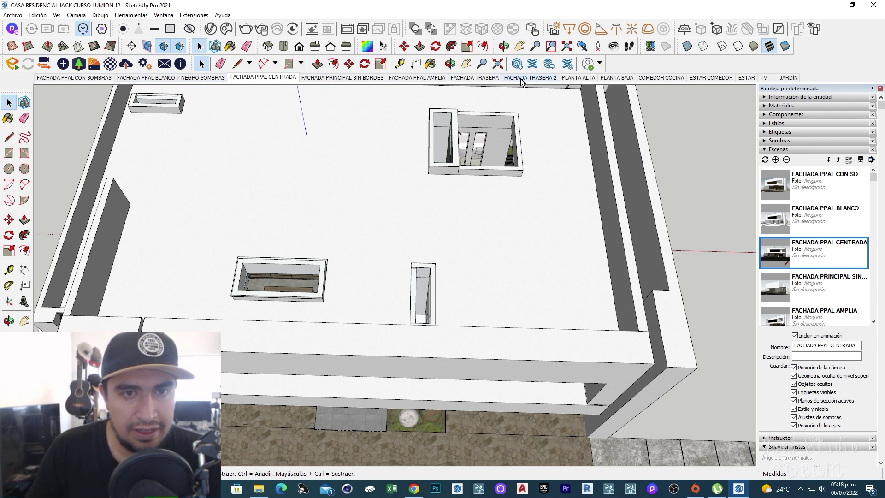
pyautogui.click(618, 78)
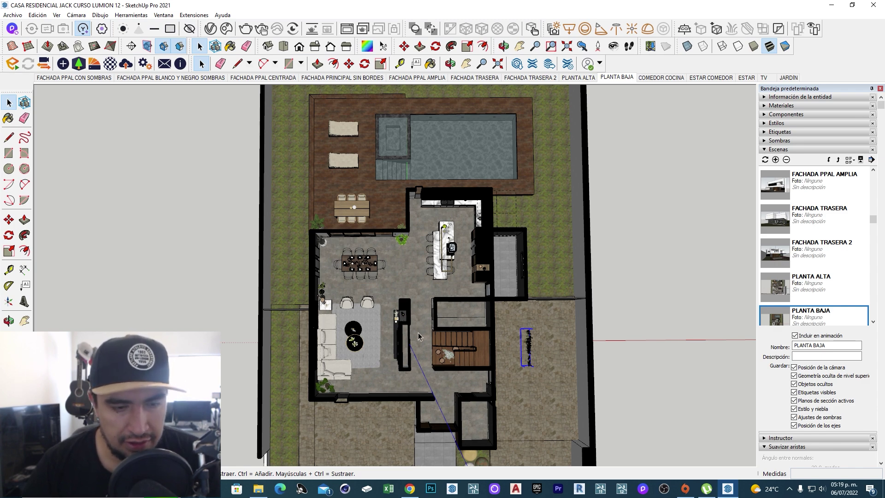
# Step: View the ground-floor plan top-down over the hall, stairs and sofa
pyautogui.moveTo(421, 334)
pyautogui.mouseDown(button='middle')
pyautogui.moveTo(482, 407)
pyautogui.moveTo(497, 313)
pyautogui.moveTo(488, 350)
pyautogui.moveTo(398, 337)
pyautogui.mouseUp(button='middle')
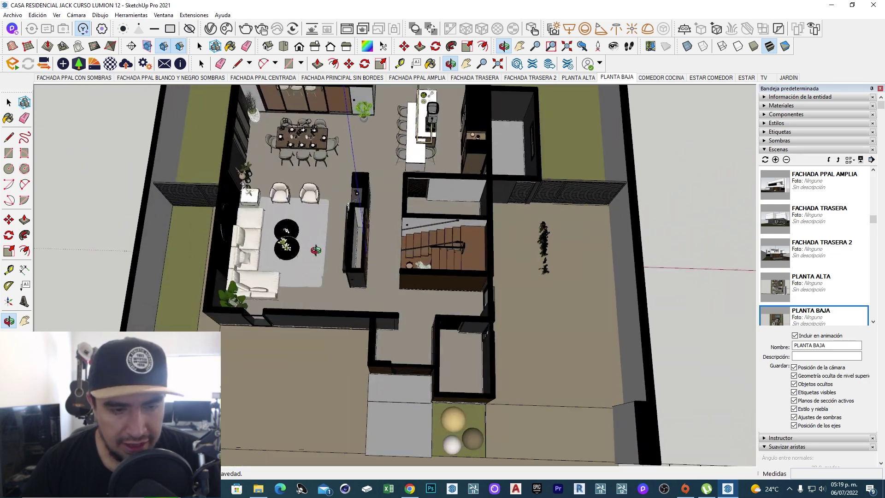
pyautogui.moveTo(397, 337)
pyautogui.mouseDown(button='middle')
pyautogui.moveTo(407, 357)
pyautogui.moveTo(392, 313)
pyautogui.moveTo(313, 336)
pyautogui.moveTo(316, 362)
pyautogui.moveTo(373, 393)
pyautogui.moveTo(486, 337)
pyautogui.mouseUp(button='middle')
pyautogui.scroll(5, 384, 289)
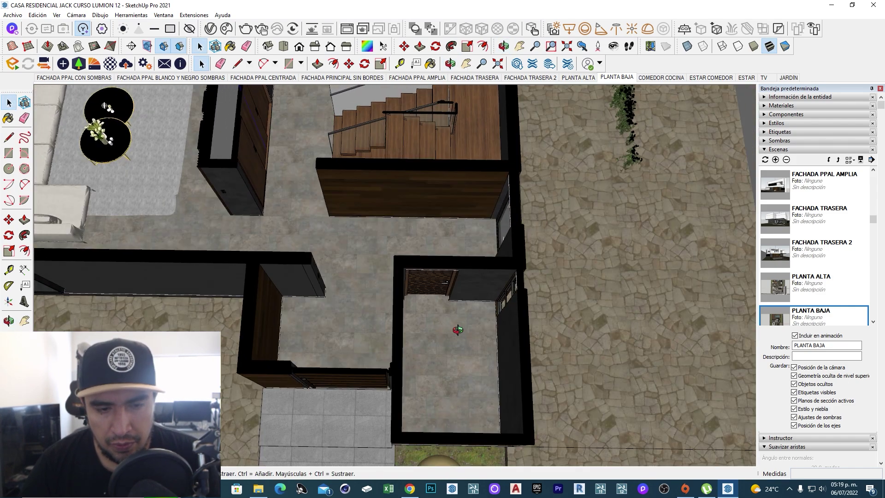
pyautogui.moveTo(458, 330)
pyautogui.mouseDown(button='middle')
pyautogui.moveTo(377, 353)
pyautogui.moveTo(328, 404)
pyautogui.mouseUp(button='middle')
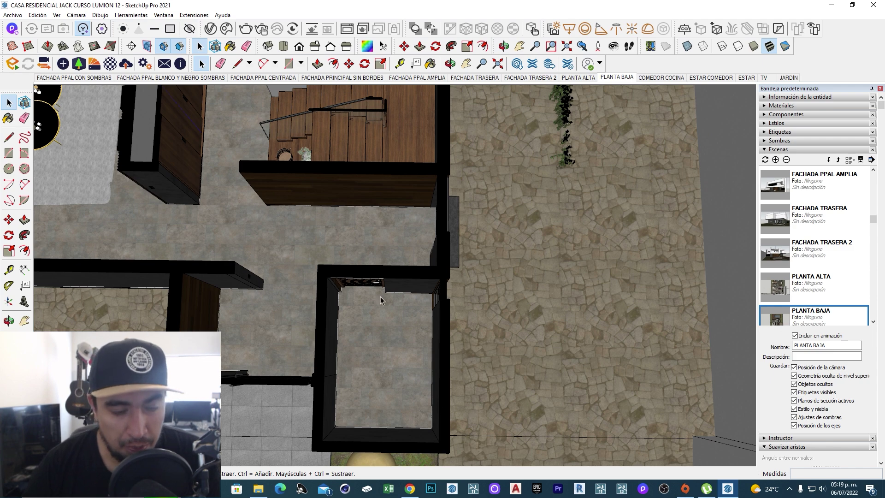
pyautogui.keyDown('shift'); pyautogui.moveTo(381, 297); pyautogui.dragTo(445, 340, button='middle'); pyautogui.keyUp('shift')
pyautogui.scroll(-2, 444, 292)
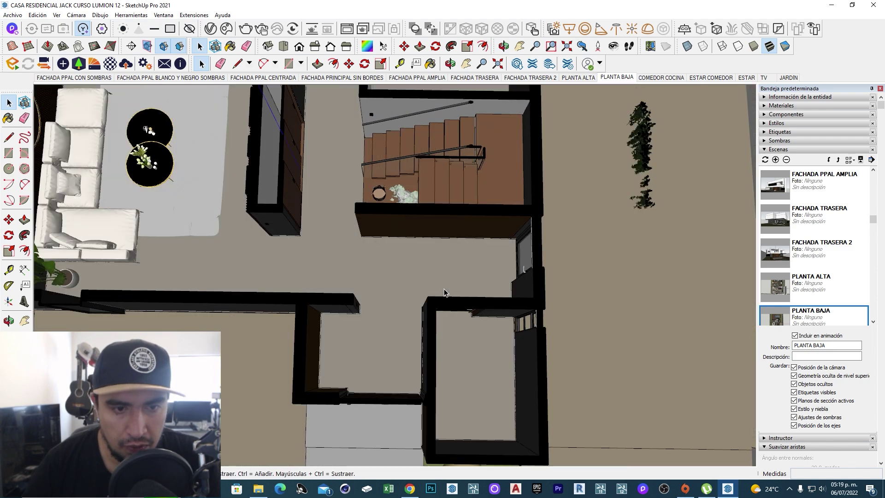
# Step: Inspect the interior walls and stairs from an oblique angle
pyautogui.moveTo(432, 298)
pyautogui.mouseDown(button='middle')
pyautogui.moveTo(487, 299)
pyautogui.moveTo(530, 258)
pyautogui.moveTo(520, 297)
pyautogui.moveTo(685, 240)
pyautogui.moveTo(507, 286)
pyautogui.mouseUp(button='middle')
pyautogui.scroll(2, 543, 246)
pyautogui.scroll(-2, 537, 261)
pyautogui.scroll(1, 520, 297)
pyautogui.scroll(-3, 520, 297)
pyautogui.scroll(3, 441, 266)
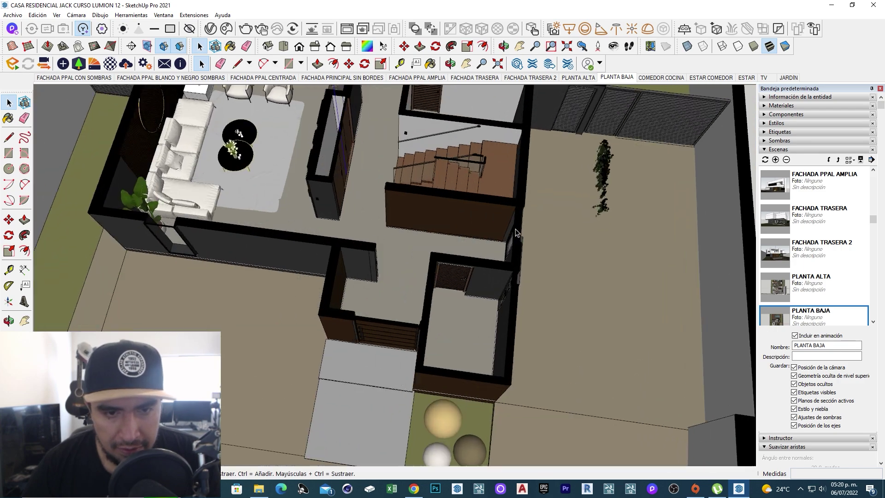
pyautogui.scroll(2, 442, 266)
pyautogui.keyDown('shift'); pyautogui.moveTo(442, 266); pyautogui.dragTo(604, 225, button='middle'); pyautogui.keyUp('shift')
pyautogui.scroll(-2, 429, 235)
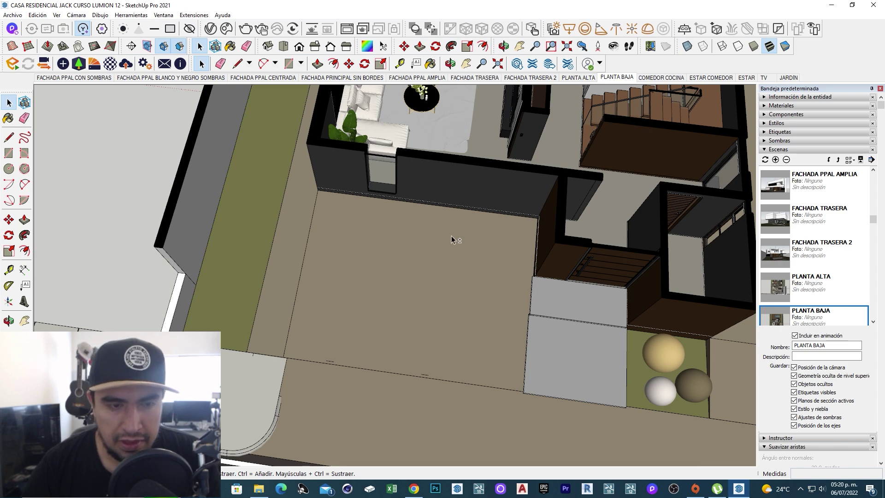
# Step: Look down on the living room and pan across it
pyautogui.moveTo(452, 239); pyautogui.dragTo(369, 349, button='middle')
pyautogui.scroll(3, 378, 336)
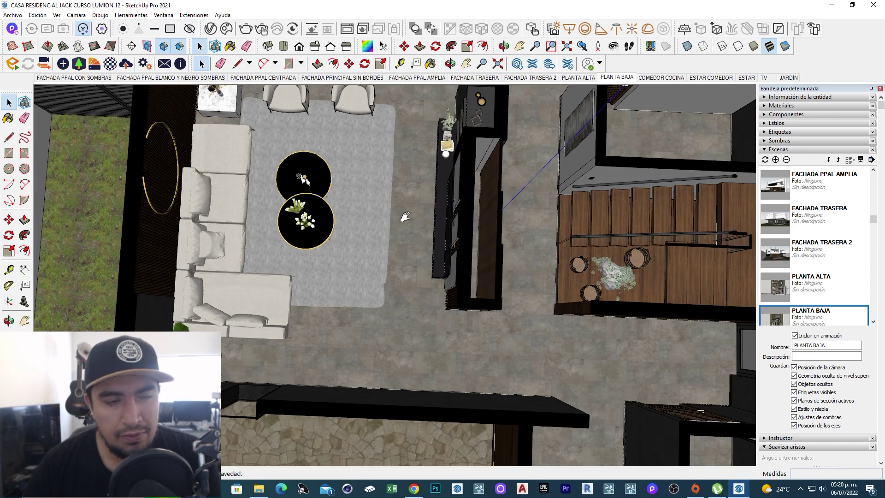
pyautogui.keyDown('shift'); pyautogui.moveTo(405, 217); pyautogui.dragTo(433, 173, button='middle'); pyautogui.keyUp('shift')
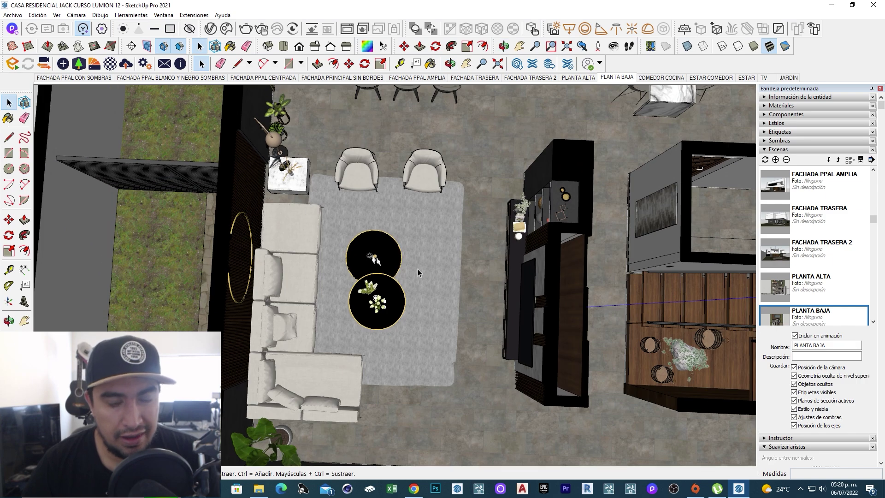
pyautogui.scroll(-2, 418, 270)
# Step: Orbit around the stairs and plant out to the kitchen and dining area
pyautogui.moveTo(418, 269)
pyautogui.mouseDown(button='middle')
pyautogui.moveTo(353, 265)
pyautogui.moveTo(485, 281)
pyautogui.moveTo(280, 308)
pyautogui.moveTo(535, 201)
pyautogui.mouseUp(button='middle')
pyautogui.scroll(2, 485, 280)
pyautogui.scroll(3, 535, 201)
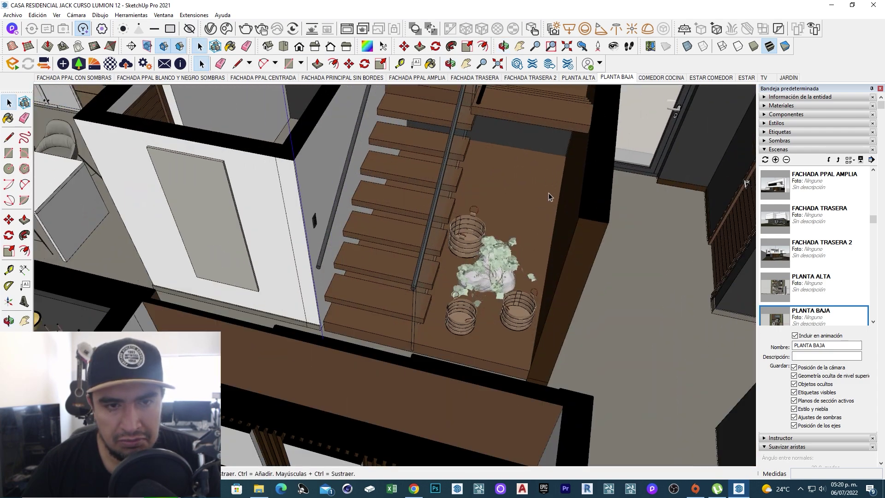
pyautogui.moveTo(547, 196); pyautogui.dragTo(522, 220, button='middle')
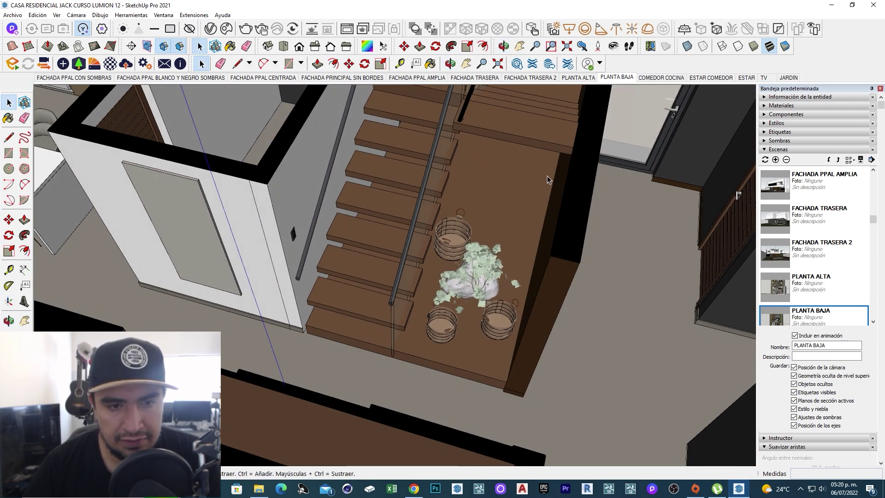
pyautogui.scroll(-5, 412, 211)
pyautogui.moveTo(412, 211)
pyautogui.mouseDown(button='middle')
pyautogui.moveTo(270, 291)
pyautogui.moveTo(349, 209)
pyautogui.moveTo(583, 348)
pyautogui.moveTo(302, 197)
pyautogui.mouseUp(button='middle')
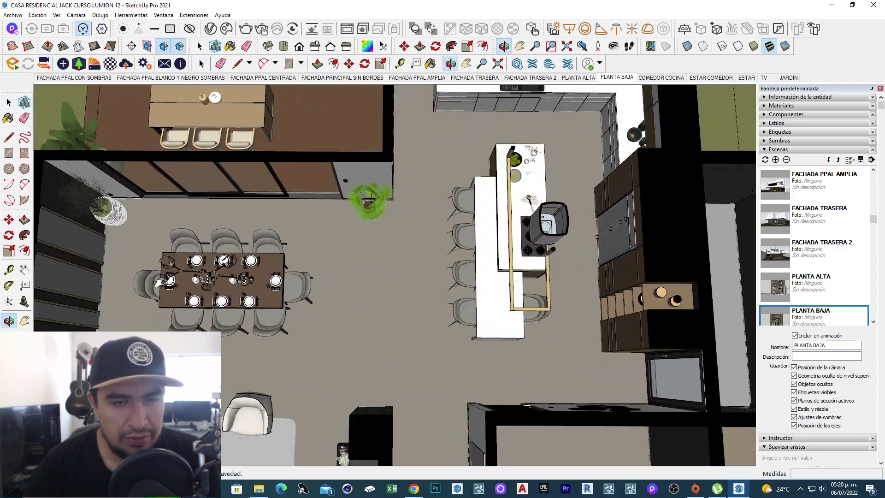
# Step: Inspect the bathroom and kitchen, tilting from top-down to an oblique view
pyautogui.press('space')
pyautogui.scroll(2, 372, 298)
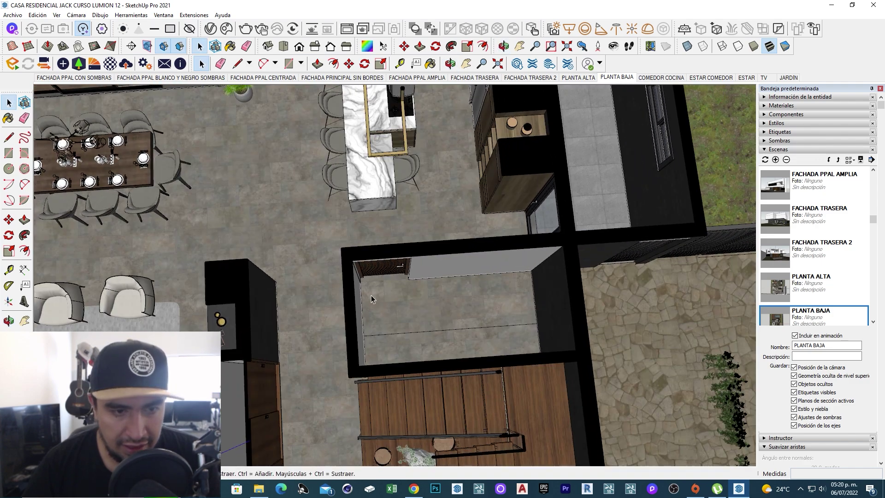
pyautogui.moveTo(558, 247)
pyautogui.keyDown('shift'); pyautogui.mouseDown(button='middle')
pyautogui.moveTo(531, 385)
pyautogui.moveTo(441, 283)
pyautogui.moveTo(408, 386)
pyautogui.mouseUp(button='middle'); pyautogui.keyUp('shift')
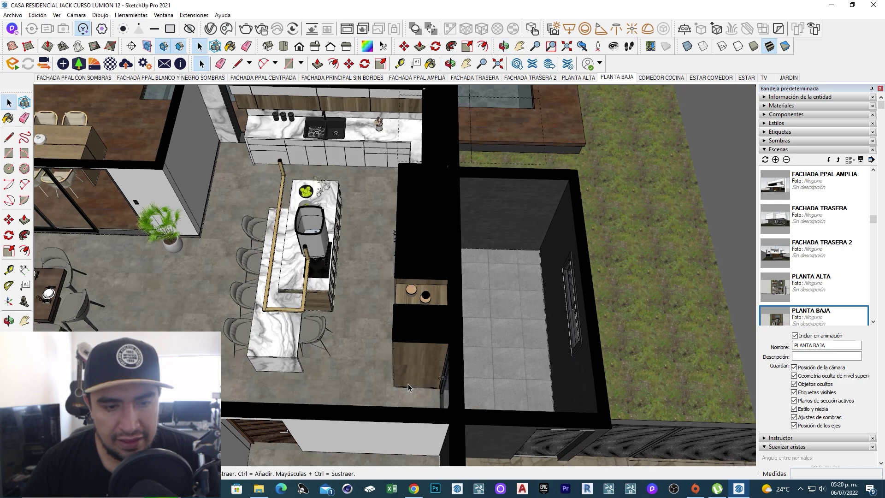
pyautogui.moveTo(516, 260); pyautogui.dragTo(411, 316, button='middle')
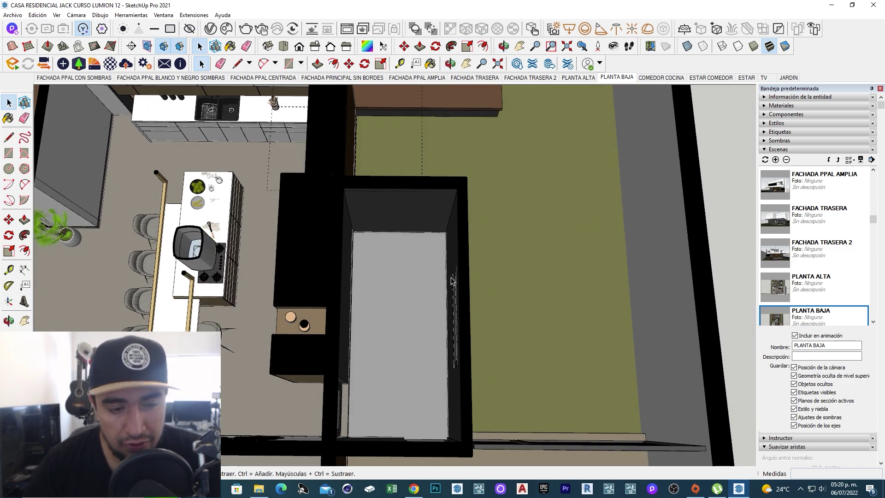
pyautogui.moveTo(404, 263); pyautogui.dragTo(397, 289, button='middle')
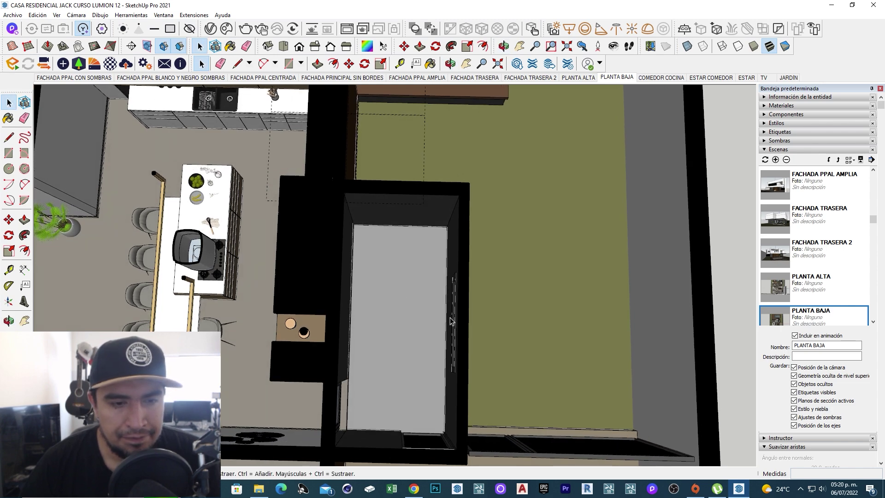
pyautogui.moveTo(451, 321)
pyautogui.mouseDown(button='middle')
pyautogui.moveTo(427, 313)
pyautogui.moveTo(465, 213)
pyautogui.moveTo(404, 120)
pyautogui.mouseUp(button='middle')
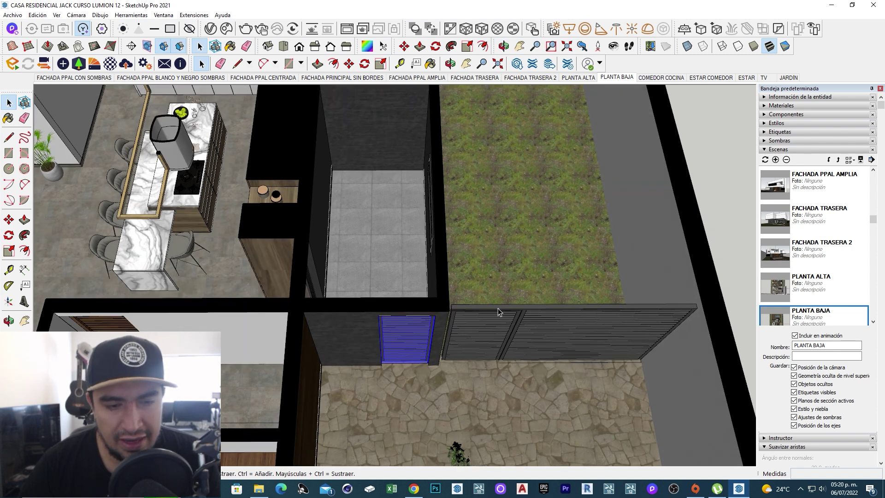
pyautogui.scroll(-3, 484, 341)
pyautogui.scroll(5, 395, 192)
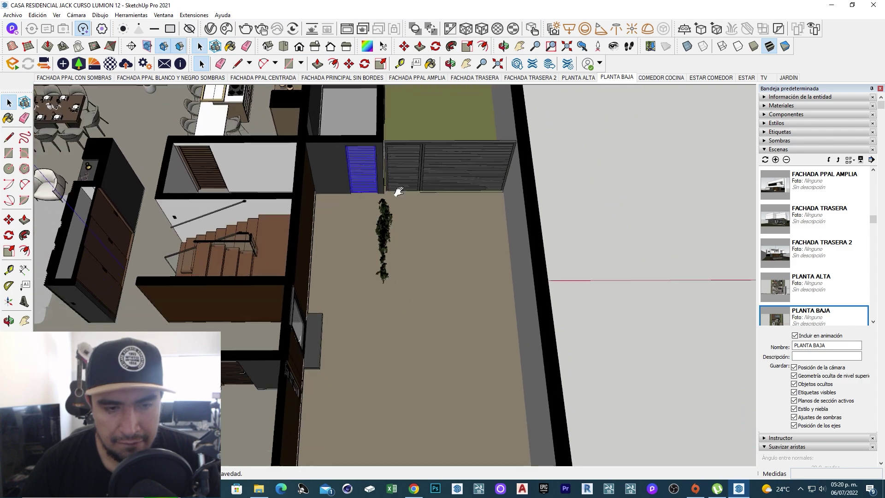
# Step: Move across the patio and stairs to the pool deck beside the kitchen
pyautogui.moveTo(395, 192)
pyautogui.keyDown('shift'); pyautogui.mouseDown(button='middle')
pyautogui.moveTo(385, 194)
pyautogui.moveTo(585, 207)
pyautogui.mouseUp(button='middle'); pyautogui.keyUp('shift')
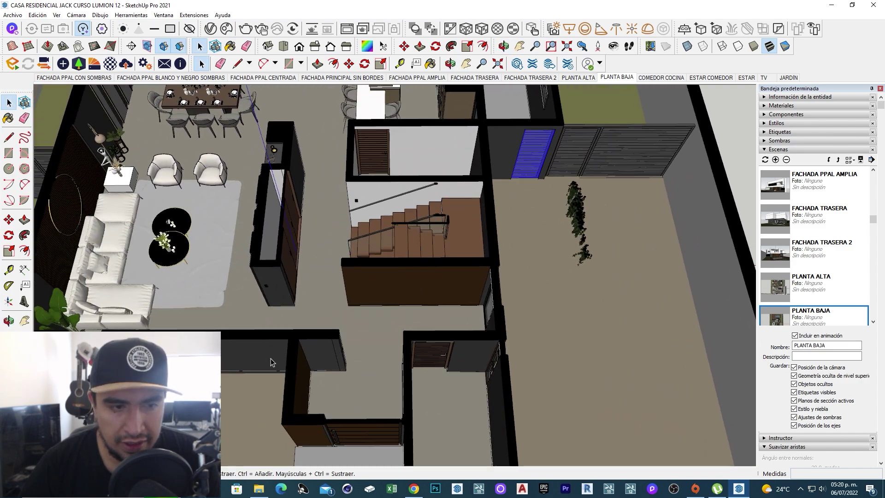
pyautogui.scroll(-3, 561, 156)
pyautogui.keyDown('shift'); pyautogui.moveTo(462, 230); pyautogui.dragTo(456, 242, button='middle'); pyautogui.keyUp('shift')
pyautogui.scroll(4, 424, 277)
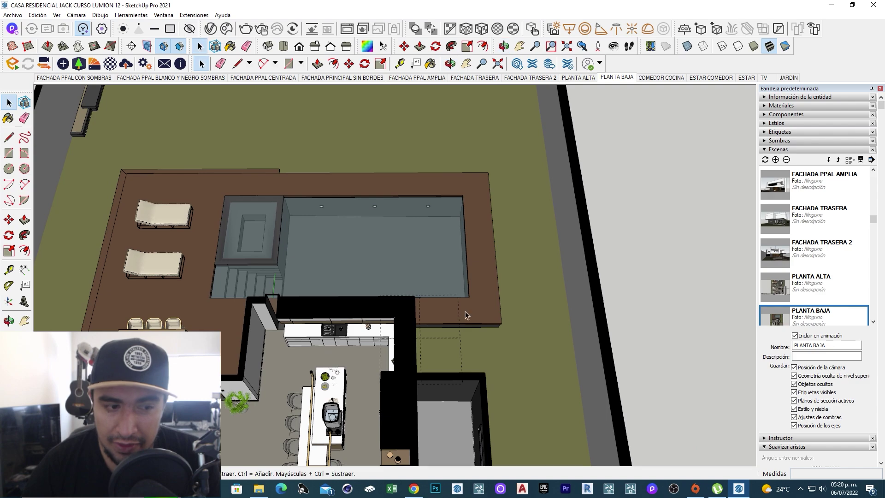
pyautogui.moveTo(424, 276)
pyautogui.keyDown('shift'); pyautogui.mouseDown(button='middle')
pyautogui.moveTo(430, 301)
pyautogui.moveTo(467, 277)
pyautogui.moveTo(366, 290)
pyautogui.moveTo(504, 155)
pyautogui.mouseUp(button='middle'); pyautogui.keyUp('shift')
pyautogui.scroll(5, 467, 286)
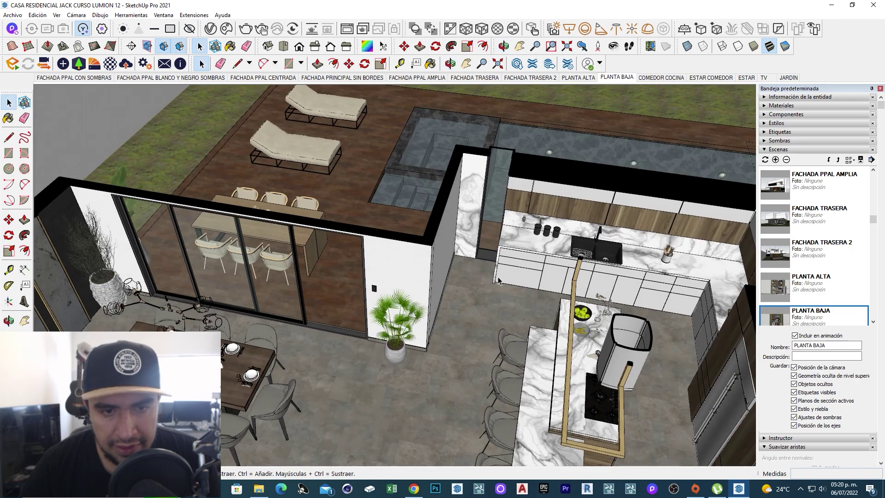
# Step: Drop to the kitchen counter, then rise over the pool and loungers
pyautogui.moveTo(498, 280); pyautogui.dragTo(440, 226, button='middle')
pyautogui.scroll(3, 440, 225)
pyautogui.scroll(2, 440, 224)
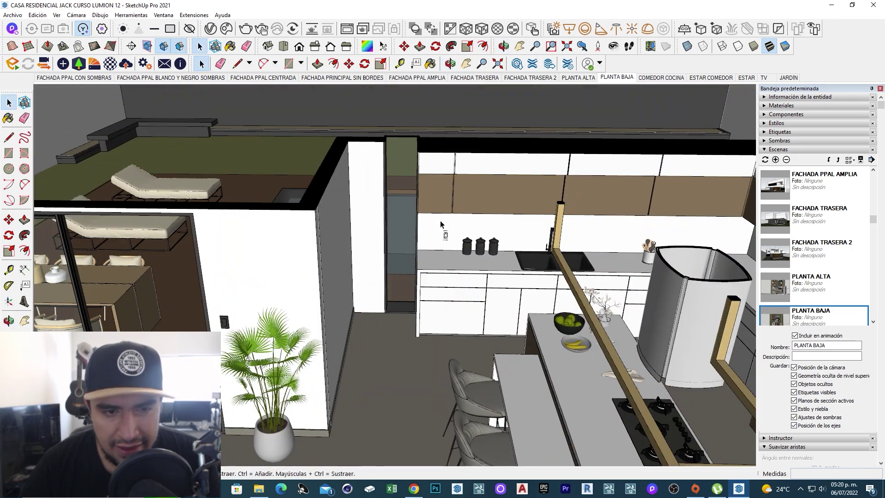
pyautogui.moveTo(346, 250); pyautogui.dragTo(418, 231, button='middle')
pyautogui.scroll(-2, 417, 231)
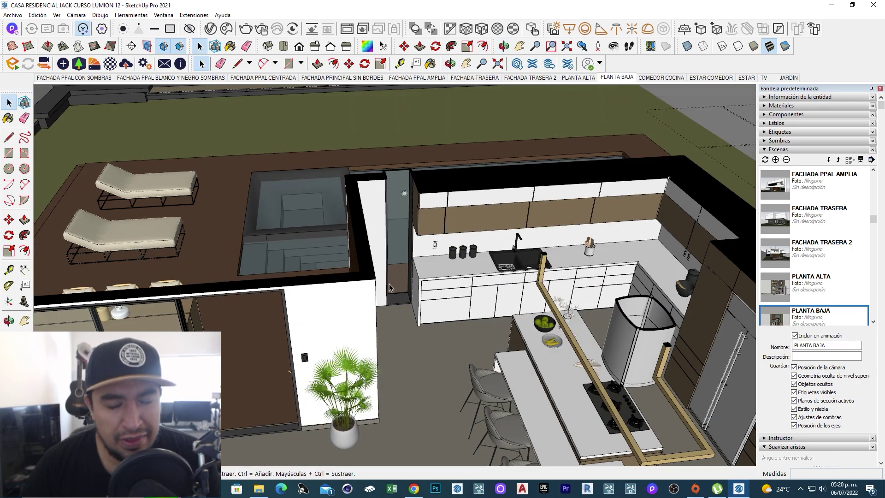
pyautogui.scroll(-2, 417, 231)
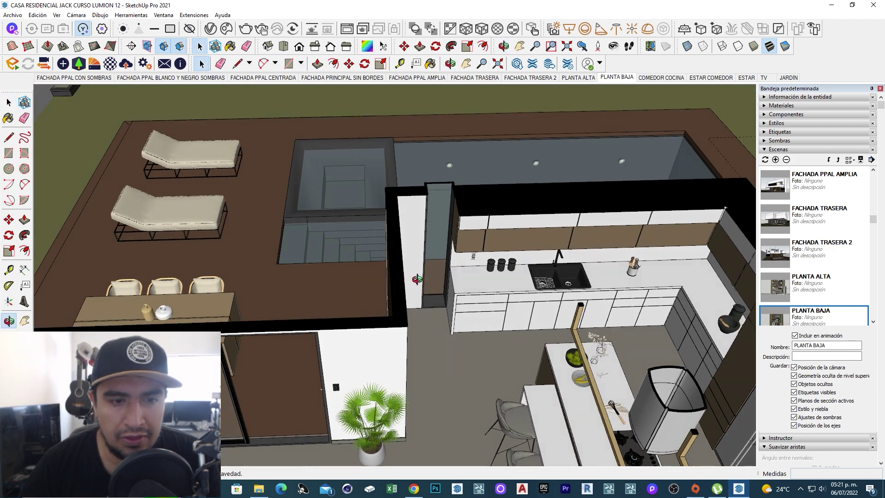
# Step: Orbit past the dining area and glass doors, pulling back to the whole house and pool
pyautogui.moveTo(439, 310)
pyautogui.mouseDown(button='middle')
pyautogui.moveTo(257, 283)
pyautogui.moveTo(444, 346)
pyautogui.mouseUp(button='middle')
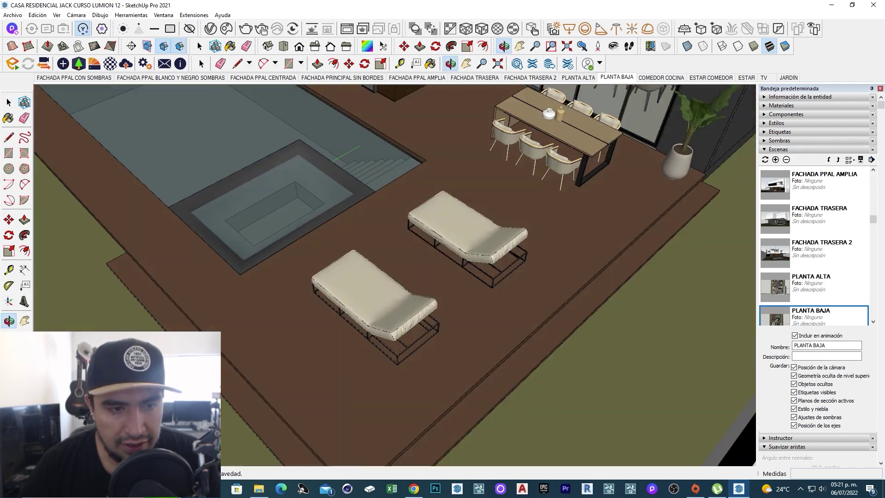
pyautogui.moveTo(359, 209); pyautogui.dragTo(511, 168, button='middle')
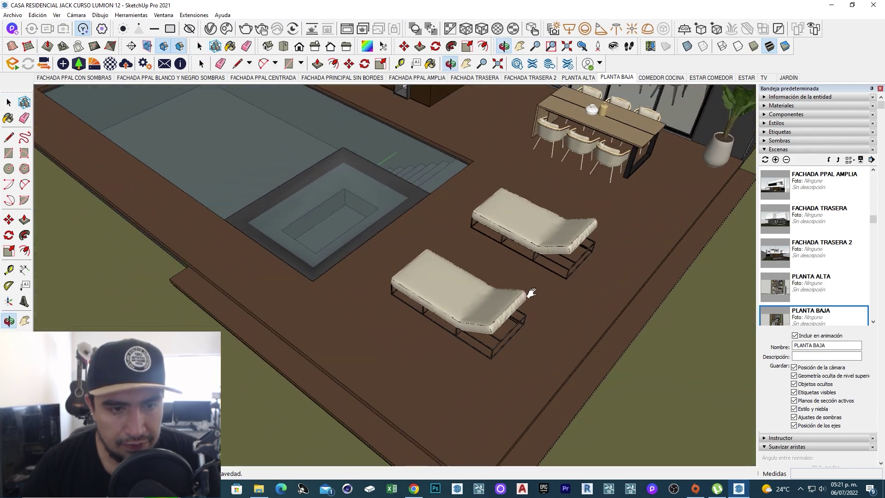
pyautogui.scroll(-3, 477, 284)
pyautogui.scroll(-3, 491, 264)
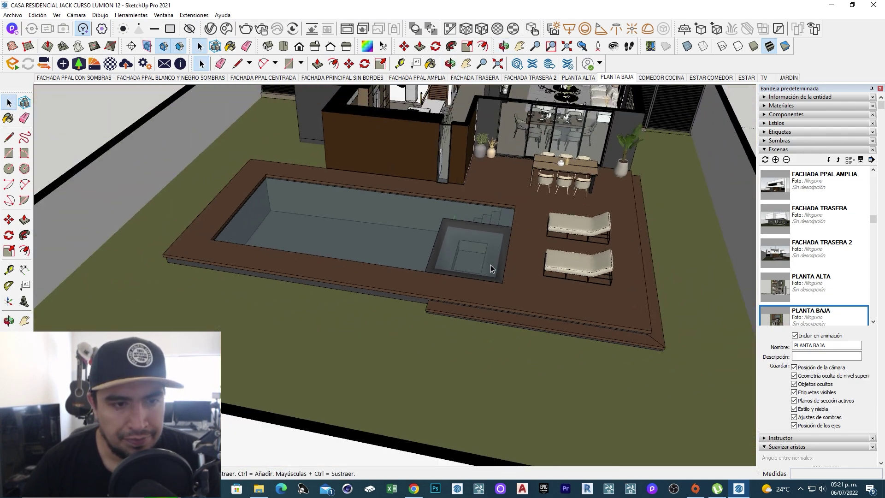
pyautogui.moveTo(490, 264)
pyautogui.mouseDown(button='middle')
pyautogui.moveTo(347, 337)
pyautogui.moveTo(463, 280)
pyautogui.mouseUp(button='middle')
pyautogui.scroll(3, 462, 280)
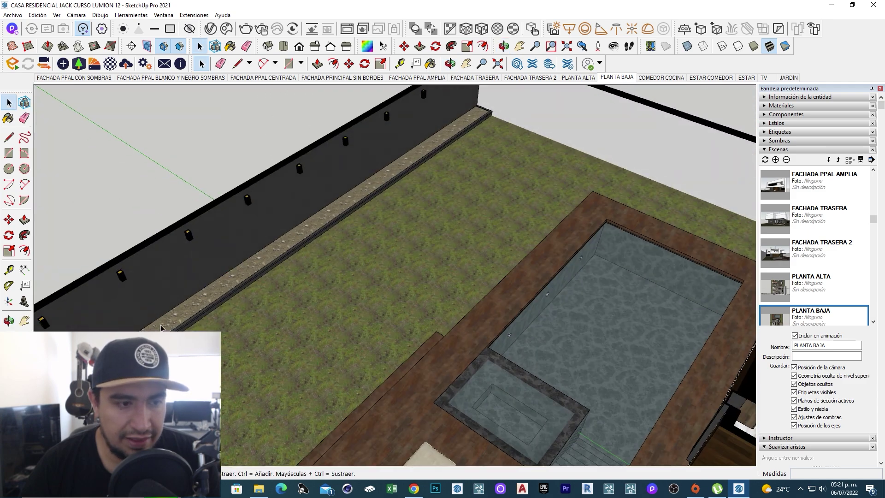
pyautogui.moveTo(427, 193)
pyautogui.keyDown('shift'); pyautogui.mouseDown(button='middle')
pyautogui.moveTo(367, 202)
pyautogui.moveTo(534, 194)
pyautogui.moveTo(429, 170)
pyautogui.mouseUp(button='middle'); pyautogui.keyUp('shift')
pyautogui.press('space')
pyautogui.scroll(-5, 333, 187)
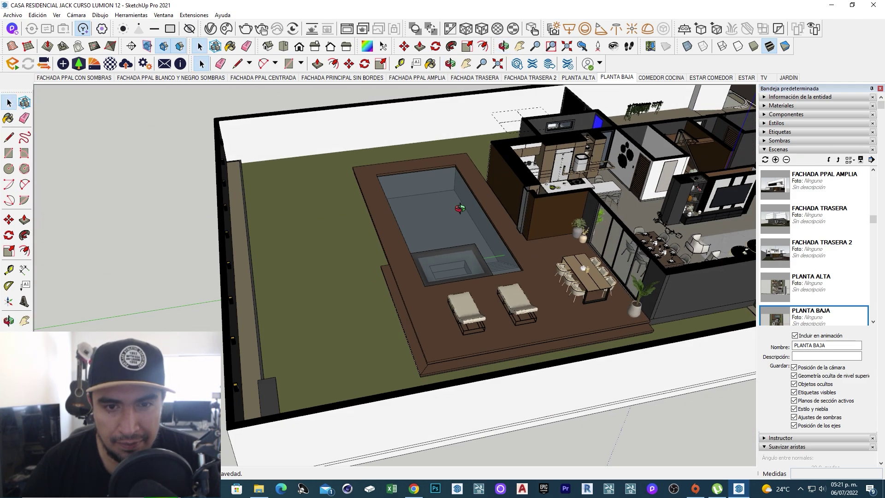
pyautogui.moveTo(333, 186); pyautogui.dragTo(109, 117, button='middle')
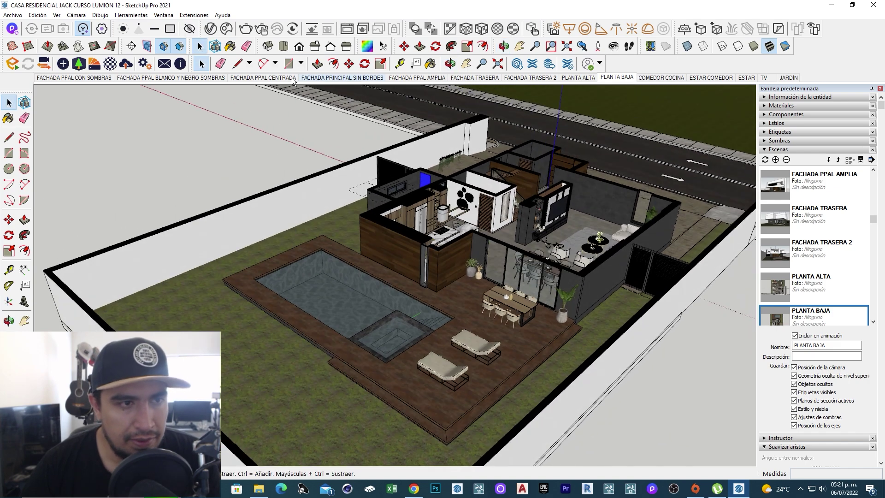
# Step: Step through the FACHADA PPAL CENTRADA, FACHADA PRINCIPAL SIN BORDES and FACHADA PPAL AMPLIA scenes
pyautogui.click(262, 79)
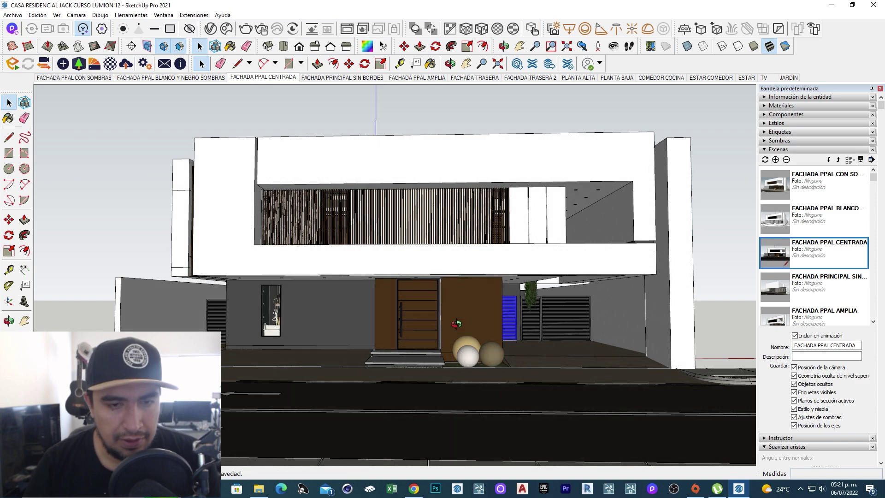
pyautogui.moveTo(367, 172); pyautogui.dragTo(247, 93, button='middle')
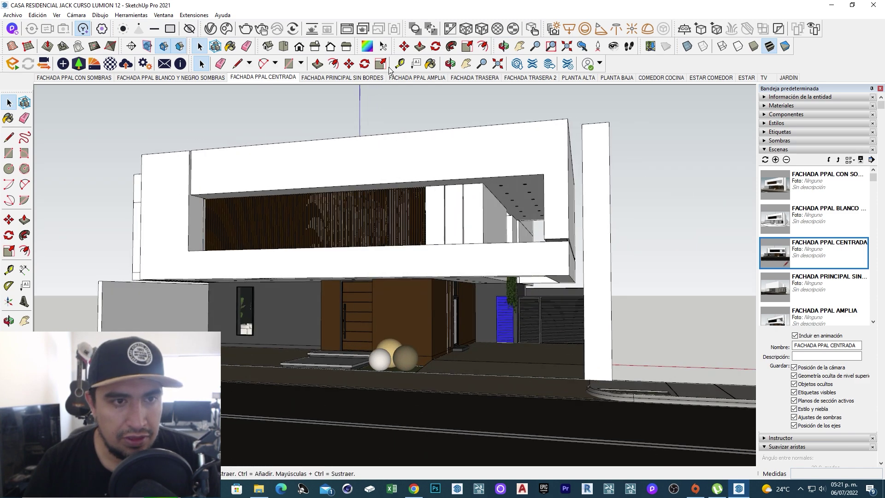
pyautogui.click(362, 79)
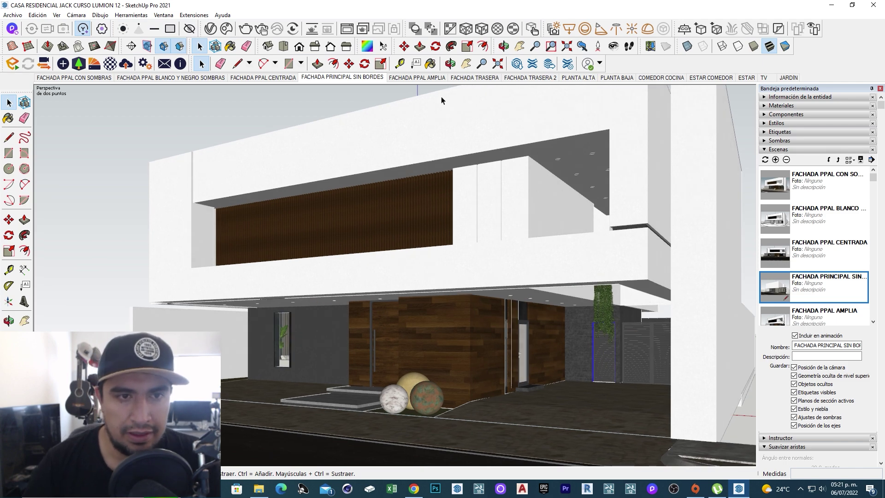
pyautogui.click(434, 79)
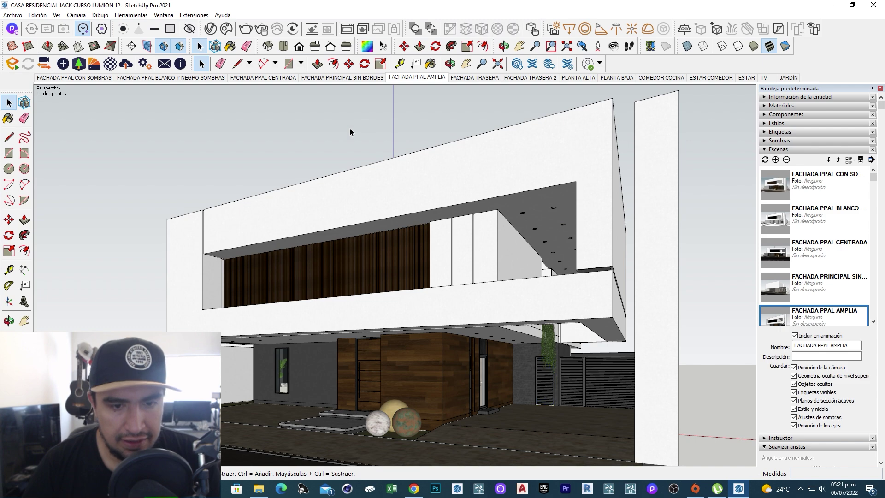
# Step: Examine the entrance overhang and ivy planter closely, then show the FACHADA TRASERA scene
pyautogui.scroll(3, 525, 328)
pyautogui.scroll(3, 531, 347)
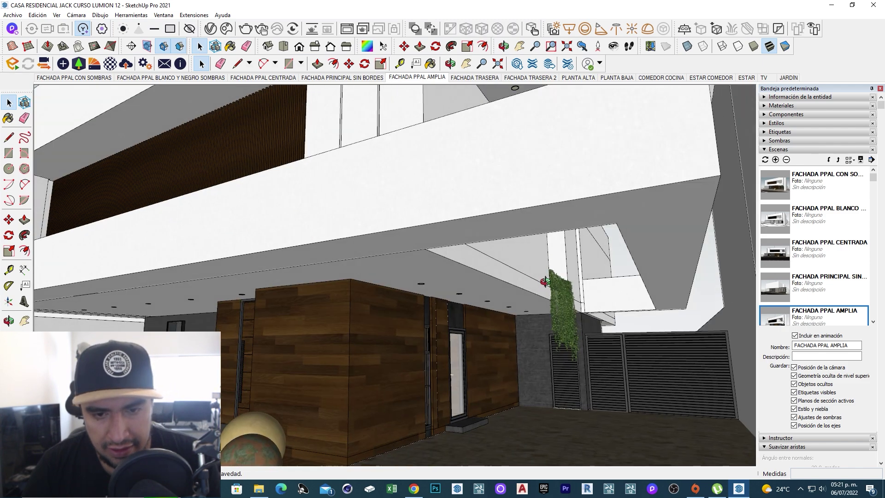
pyautogui.moveTo(531, 347); pyautogui.dragTo(563, 286, button='middle')
pyautogui.scroll(2, 564, 286)
pyautogui.scroll(3, 545, 277)
pyautogui.scroll(3, 521, 265)
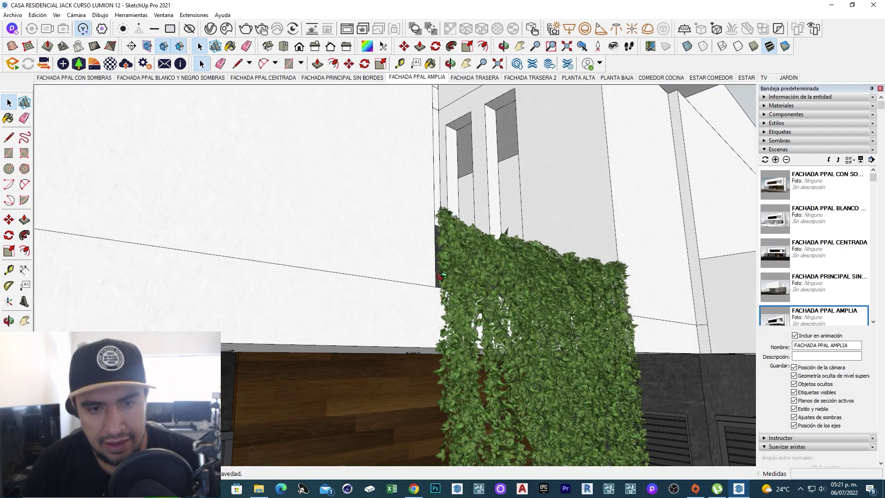
pyautogui.scroll(3, 498, 255)
pyautogui.moveTo(476, 308); pyautogui.dragTo(520, 303, button='middle')
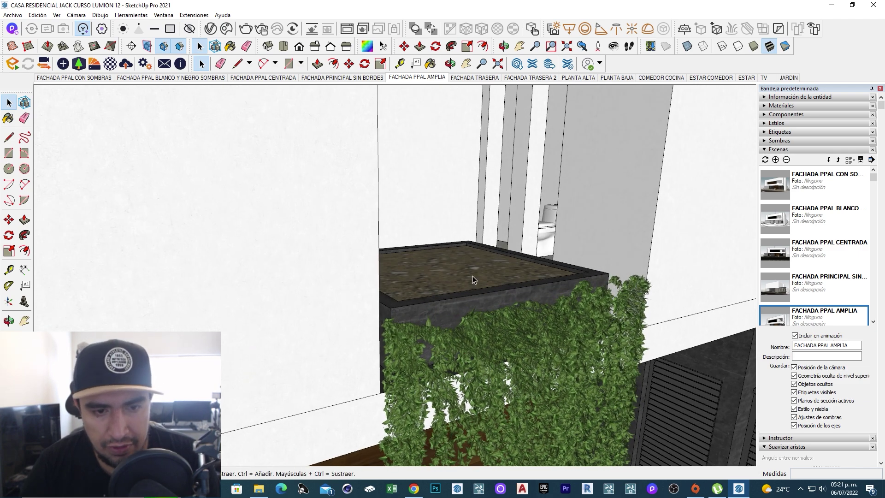
pyautogui.moveTo(472, 276); pyautogui.dragTo(560, 230, button='middle')
pyautogui.scroll(2, 560, 231)
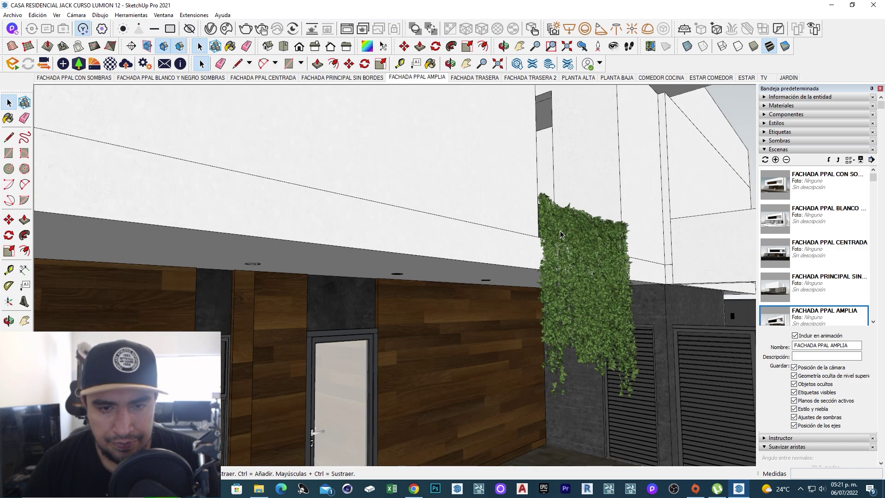
pyautogui.scroll(-2, 560, 230)
pyautogui.click(494, 79)
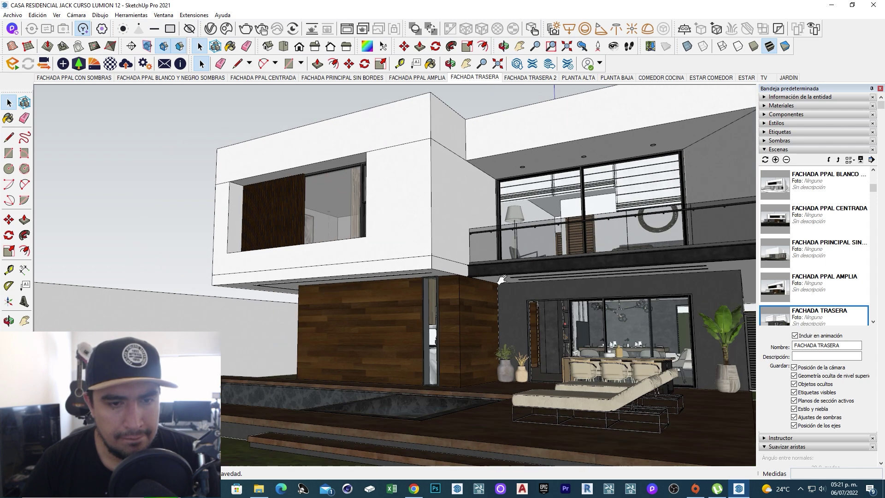
# Step: Check the FACHADA TRASERA and FACHADA TRASERA 2 views, then show COMEDOR COCINA
pyautogui.moveTo(414, 291); pyautogui.dragTo(475, 290, button='middle')
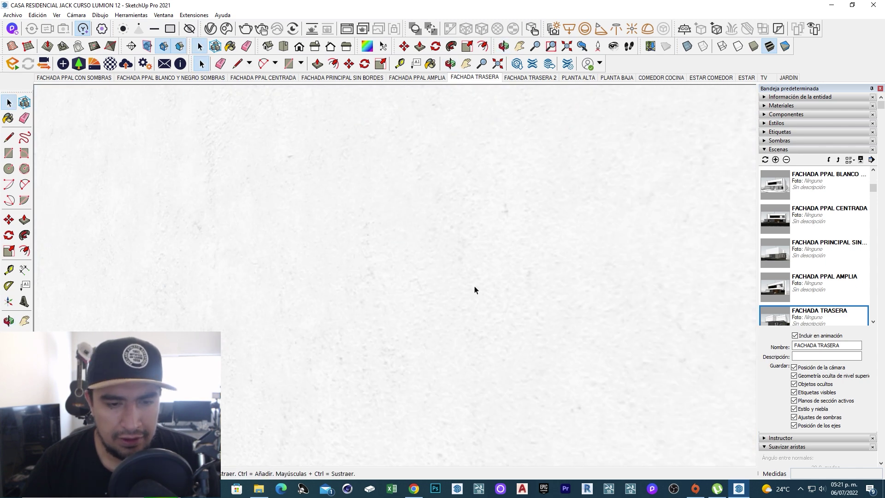
pyautogui.click(485, 79)
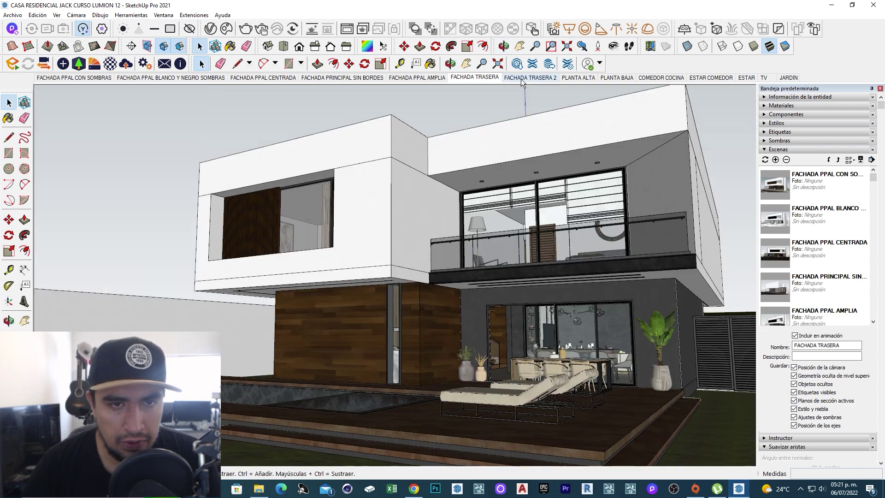
pyautogui.click(521, 79)
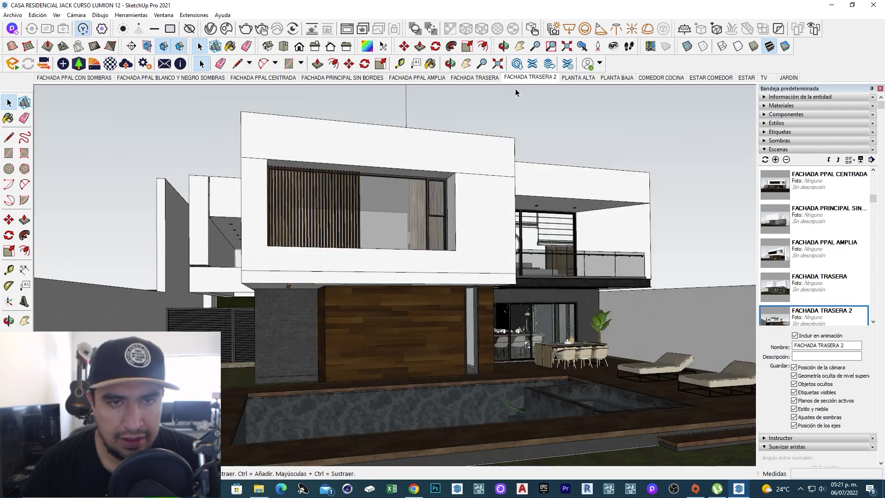
pyautogui.keyDown('shift'); pyautogui.moveTo(340, 275); pyautogui.dragTo(362, 274, button='middle'); pyautogui.keyUp('shift')
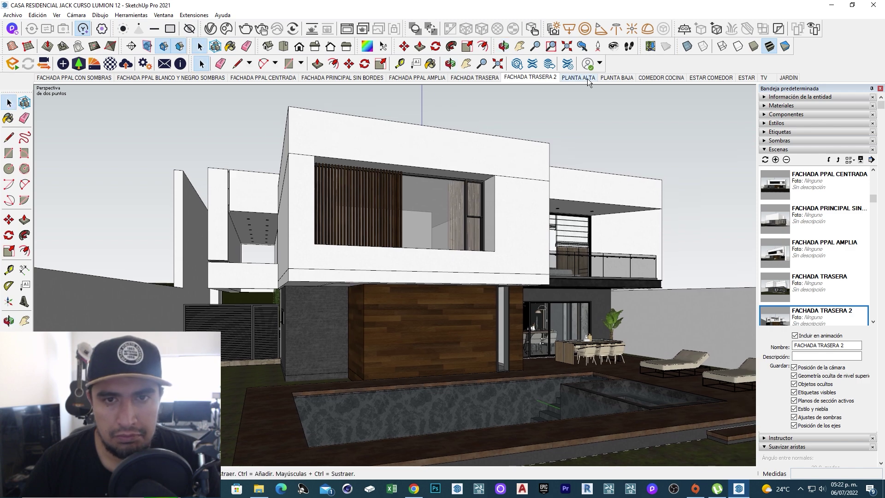
pyautogui.click(666, 79)
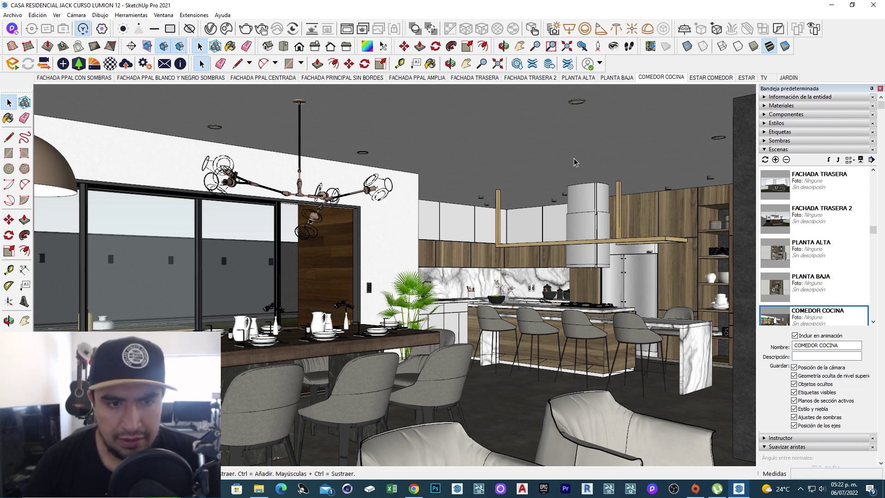
# Step: Visit the ESTAR COMEDOR and ESTAR scenes, ending on the PLANTA ALTA plan
pyautogui.click(710, 77)
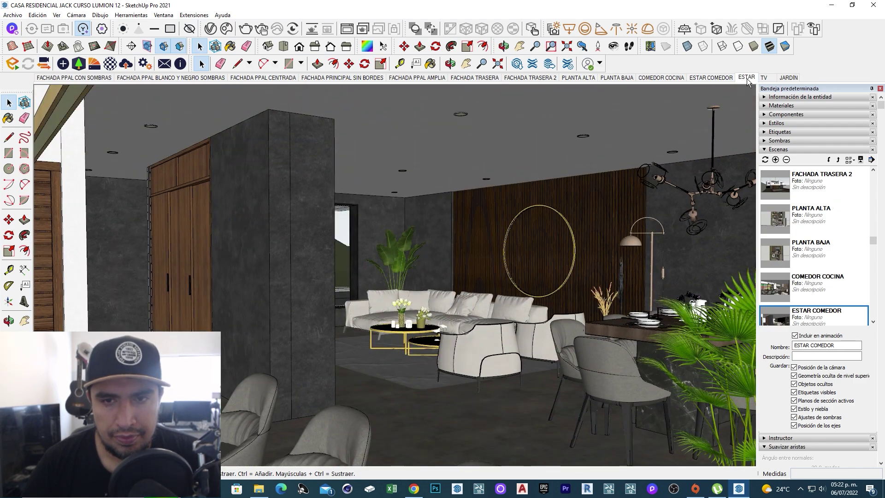
pyautogui.click(747, 78)
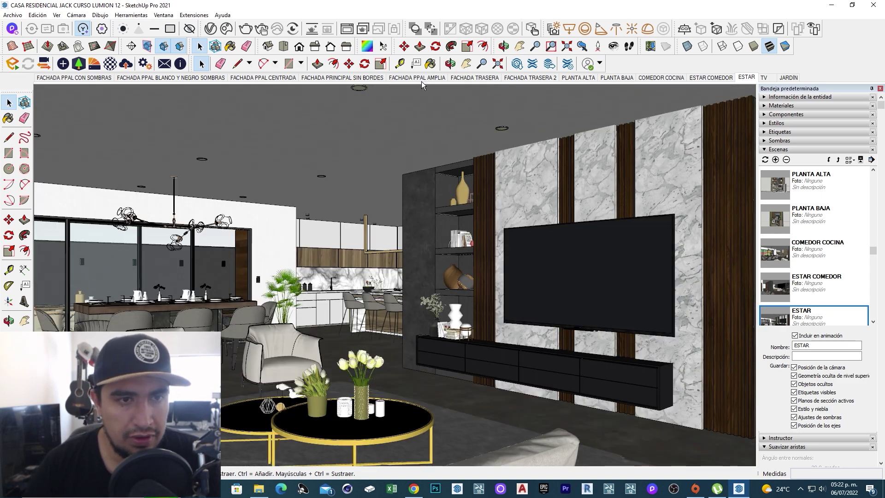
pyautogui.click(584, 79)
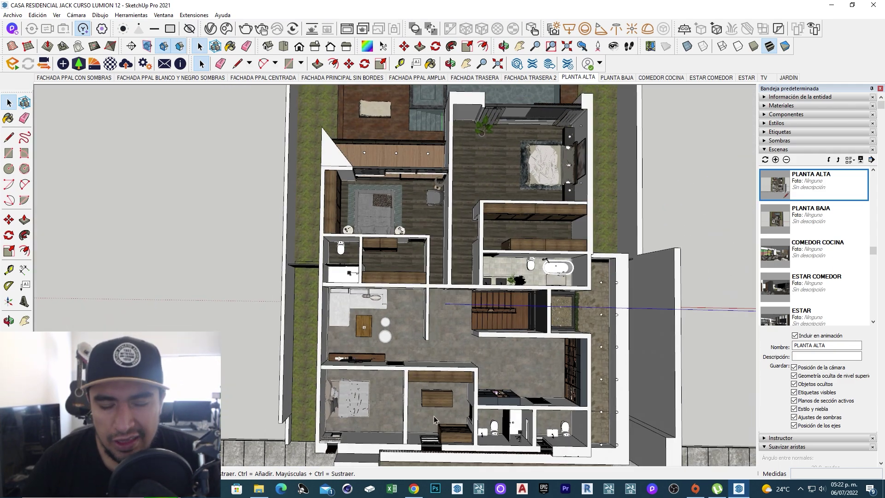
# Step: Recentre the upper-floor plan and tilt it to reveal the wall faces
pyautogui.scroll(3, 496, 345)
pyautogui.scroll(-2, 459, 194)
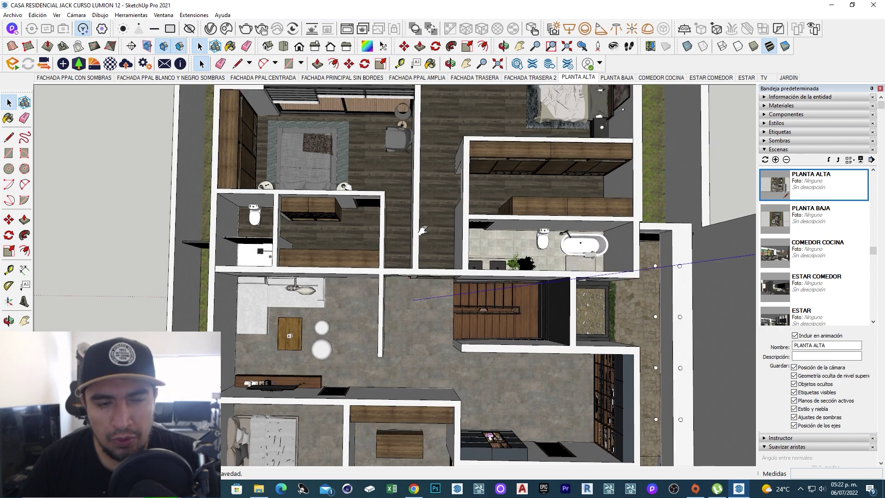
pyautogui.scroll(2, 528, 219)
pyautogui.keyDown('shift'); pyautogui.moveTo(492, 253); pyautogui.dragTo(496, 190, button='middle'); pyautogui.keyUp('shift')
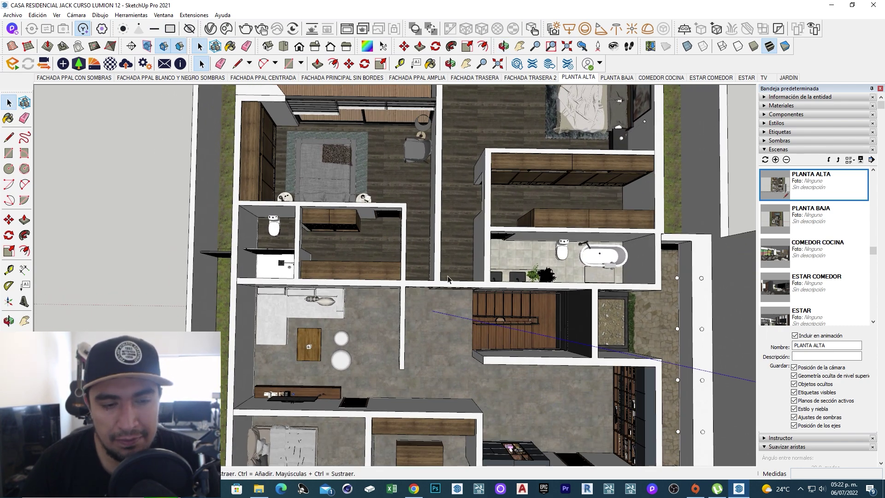
pyautogui.moveTo(442, 338)
pyautogui.mouseDown(button='middle')
pyautogui.moveTo(455, 299)
pyautogui.moveTo(434, 274)
pyautogui.moveTo(447, 222)
pyautogui.mouseUp(button='middle')
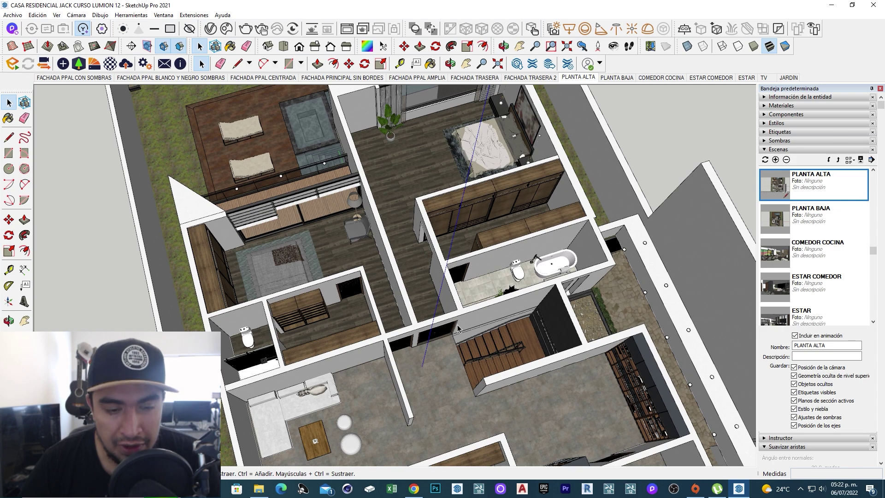
pyautogui.moveTo(458, 328); pyautogui.dragTo(483, 257, button='middle')
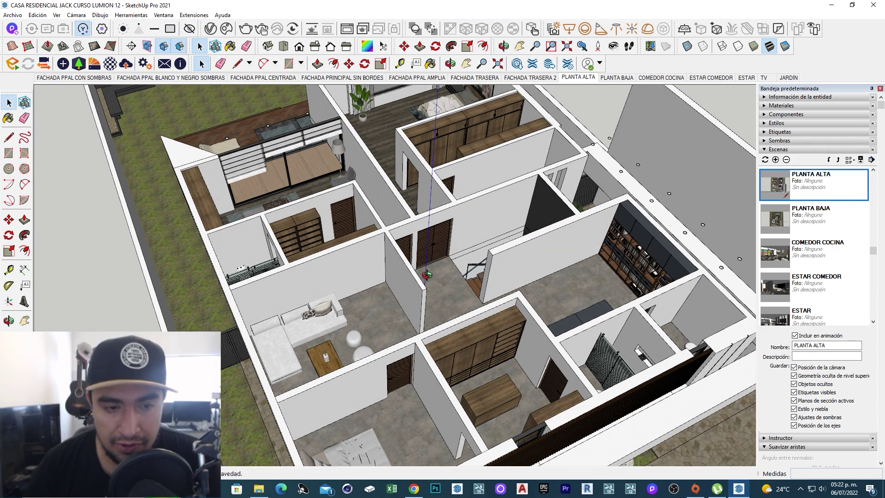
# Step: Zoom in on the upper floor from a more top-down angle
pyautogui.scroll(2, 429, 277)
pyautogui.scroll(2, 429, 277)
pyautogui.scroll(1, 429, 276)
pyautogui.scroll(2, 429, 276)
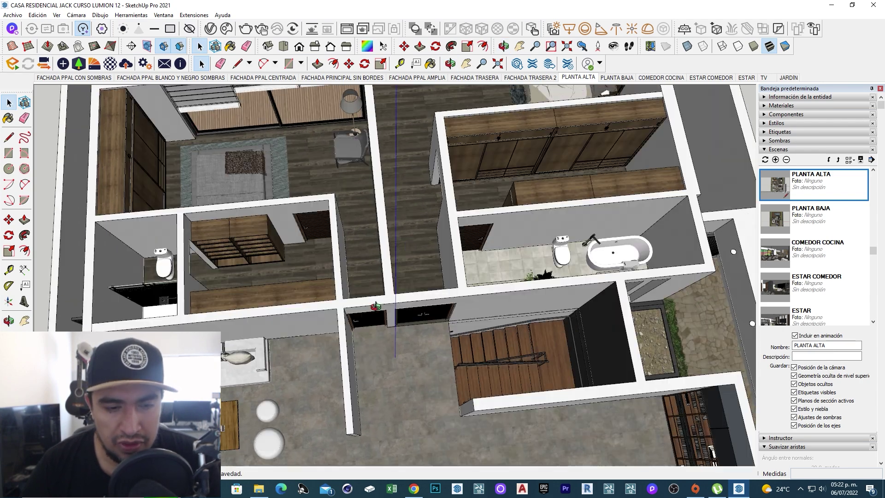
pyautogui.scroll(-3, 376, 307)
pyautogui.moveTo(376, 307); pyautogui.dragTo(390, 235, button='middle')
pyautogui.scroll(3, 387, 258)
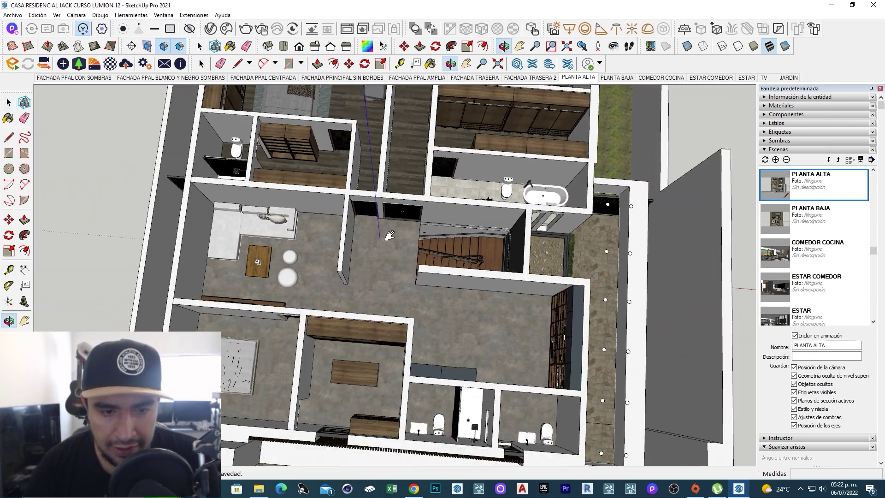
pyautogui.scroll(2, 389, 235)
pyautogui.scroll(2, 387, 244)
pyautogui.scroll(2, 383, 258)
pyautogui.scroll(1, 380, 269)
# Step: Frame the bedroom and bathroom up close, ending at the gravel planter
pyautogui.press('space')
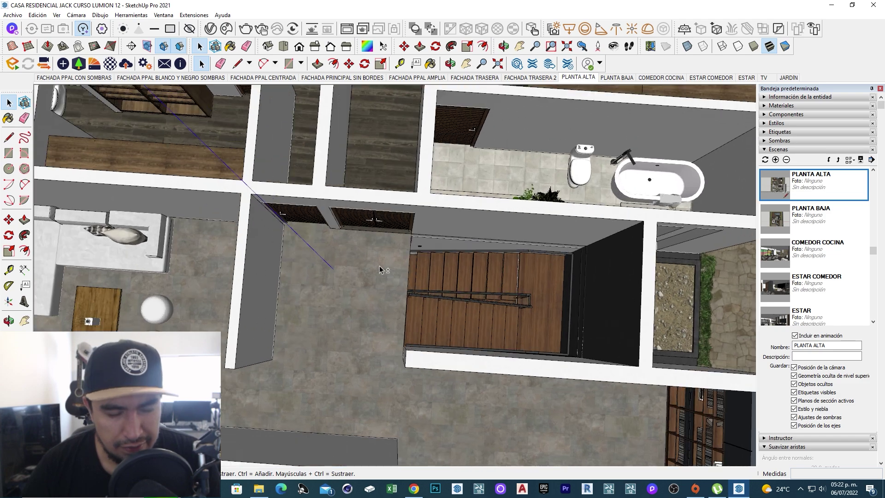
pyautogui.moveTo(379, 269)
pyautogui.mouseDown(button='middle')
pyautogui.moveTo(401, 188)
pyautogui.moveTo(434, 247)
pyautogui.moveTo(369, 379)
pyautogui.moveTo(351, 323)
pyautogui.mouseUp(button='middle')
pyautogui.scroll(3, 369, 380)
pyautogui.scroll(1, 369, 379)
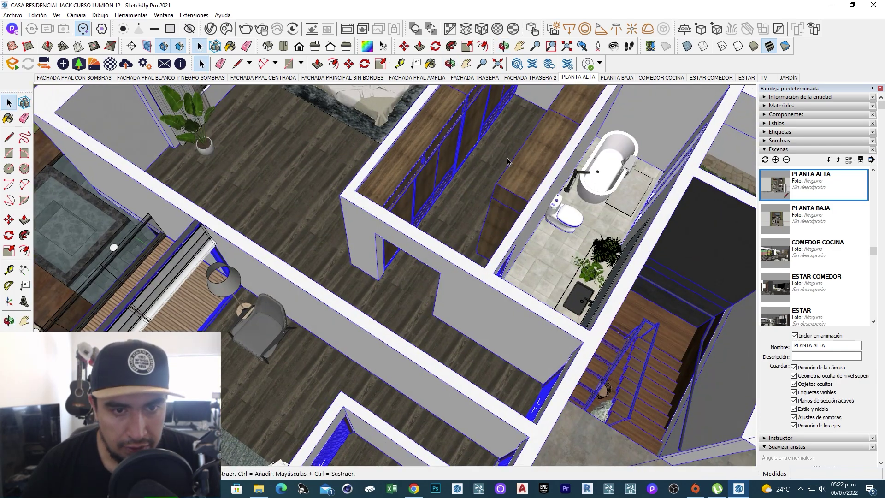
pyautogui.moveTo(507, 162)
pyautogui.mouseDown(button='middle')
pyautogui.moveTo(491, 306)
pyautogui.moveTo(354, 306)
pyautogui.moveTo(442, 332)
pyautogui.moveTo(401, 356)
pyautogui.moveTo(350, 258)
pyautogui.moveTo(457, 246)
pyautogui.moveTo(310, 278)
pyautogui.moveTo(449, 361)
pyautogui.moveTo(484, 345)
pyautogui.moveTo(521, 262)
pyautogui.moveTo(480, 240)
pyautogui.moveTo(437, 254)
pyautogui.mouseUp(button='middle')
# Step: Orbit and zoom around the upstairs bedroom to show it alongside the bathroom and neighbouring rooms
pyautogui.scroll(3, 438, 253)
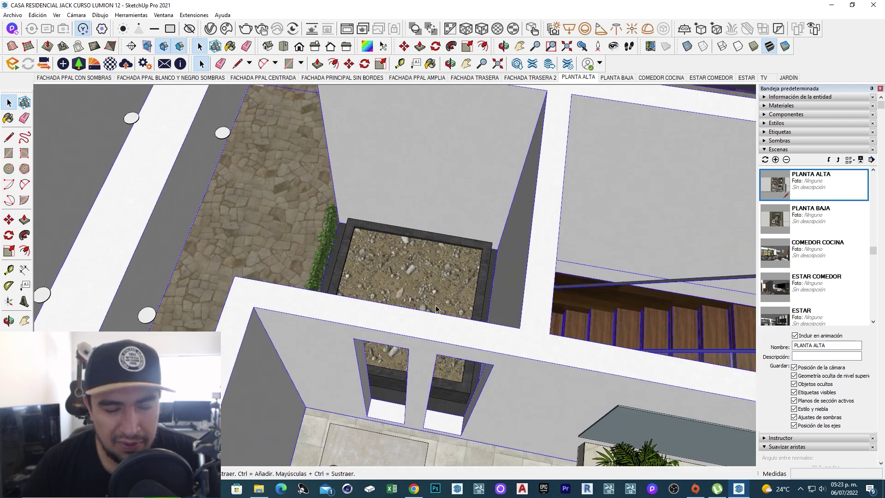
pyautogui.moveTo(490, 301)
pyautogui.mouseDown(button='middle')
pyautogui.moveTo(321, 273)
pyautogui.moveTo(446, 375)
pyautogui.moveTo(462, 311)
pyautogui.mouseUp(button='middle')
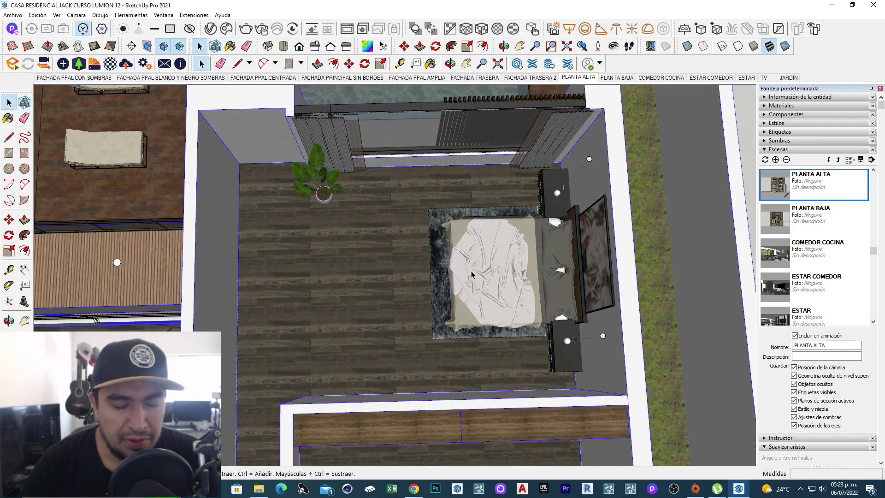
pyautogui.moveTo(471, 274)
pyautogui.mouseDown(button='middle')
pyautogui.moveTo(386, 230)
pyautogui.moveTo(289, 142)
pyautogui.mouseUp(button='middle')
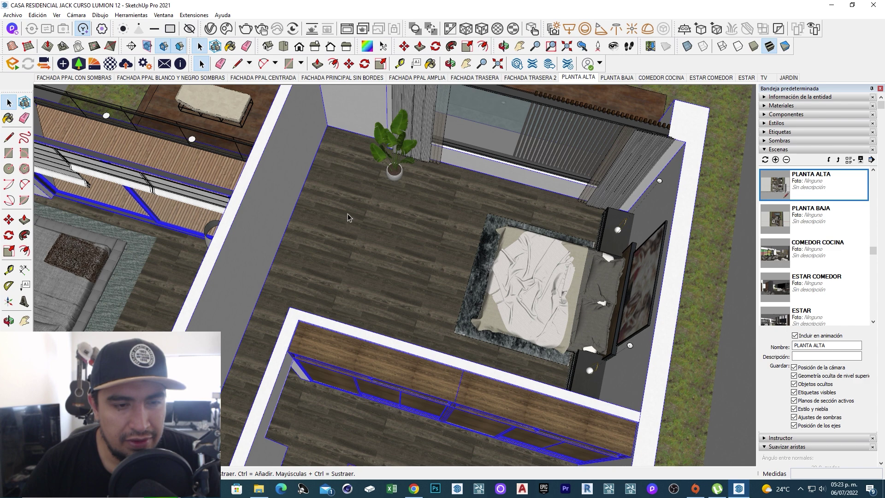
pyautogui.moveTo(348, 218); pyautogui.dragTo(410, 241, button='middle')
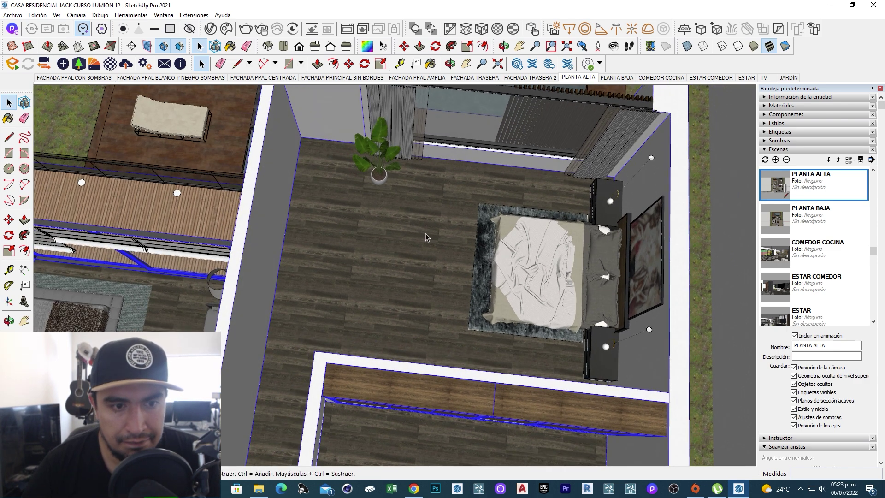
pyautogui.moveTo(408, 259); pyautogui.dragTo(463, 209, button='middle')
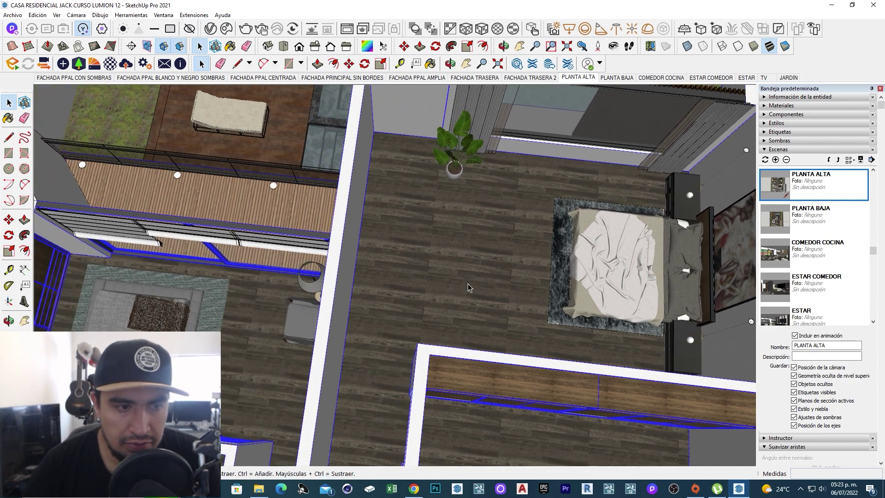
pyautogui.scroll(-5, 469, 287)
pyautogui.moveTo(468, 287)
pyautogui.mouseDown(button='middle')
pyautogui.moveTo(544, 210)
pyautogui.moveTo(441, 416)
pyautogui.moveTo(415, 261)
pyautogui.mouseUp(button='middle')
pyautogui.scroll(4, 441, 415)
pyautogui.scroll(2, 441, 415)
pyautogui.scroll(2, 415, 261)
pyautogui.scroll(2, 415, 261)
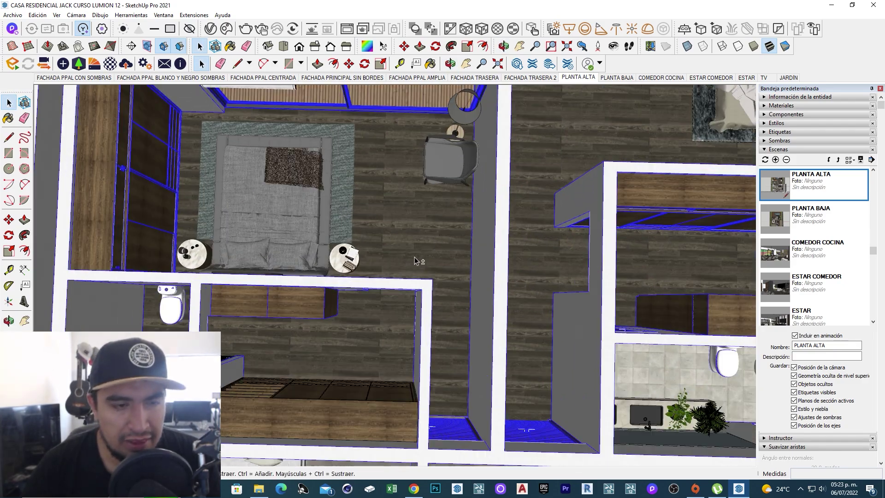
pyautogui.scroll(-2, 415, 261)
# Step: Orbit from an oblique perspective to look straight down on the bedroom, then zoom out
pyautogui.moveTo(415, 261)
pyautogui.mouseDown(button='middle')
pyautogui.moveTo(447, 199)
pyautogui.moveTo(341, 251)
pyautogui.mouseUp(button='middle')
pyautogui.scroll(2, 342, 250)
pyautogui.scroll(-2, 441, 302)
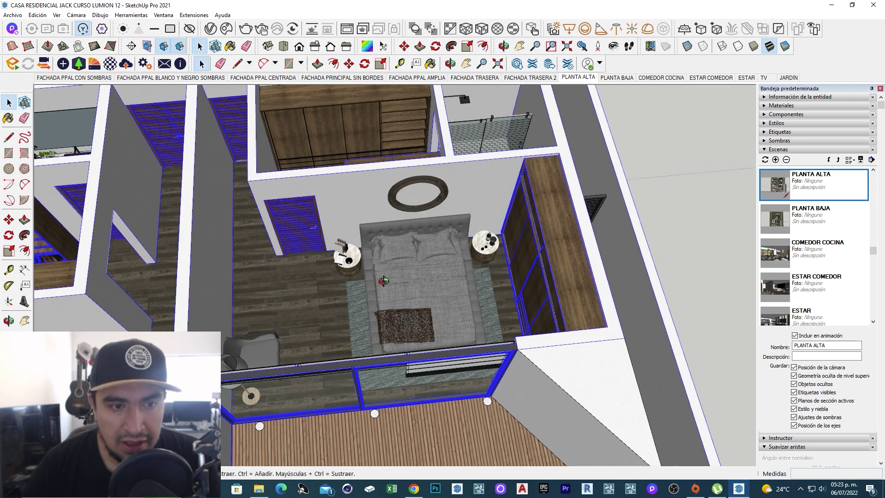
pyautogui.moveTo(442, 302)
pyautogui.mouseDown(button='middle')
pyautogui.moveTo(510, 264)
pyautogui.moveTo(485, 163)
pyautogui.mouseUp(button='middle')
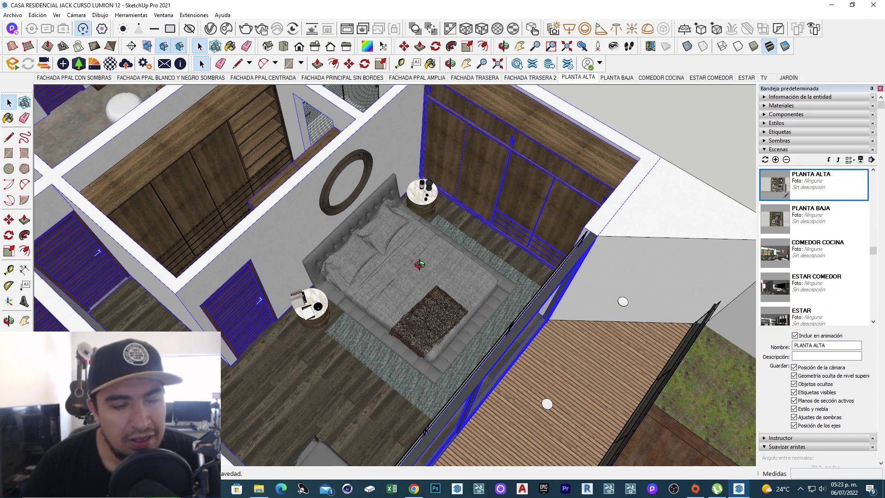
pyautogui.moveTo(419, 265)
pyautogui.mouseDown(button='middle')
pyautogui.moveTo(381, 259)
pyautogui.moveTo(377, 296)
pyautogui.mouseUp(button='middle')
pyautogui.scroll(-1, 405, 263)
pyautogui.scroll(-1, 447, 272)
pyautogui.scroll(-1, 451, 275)
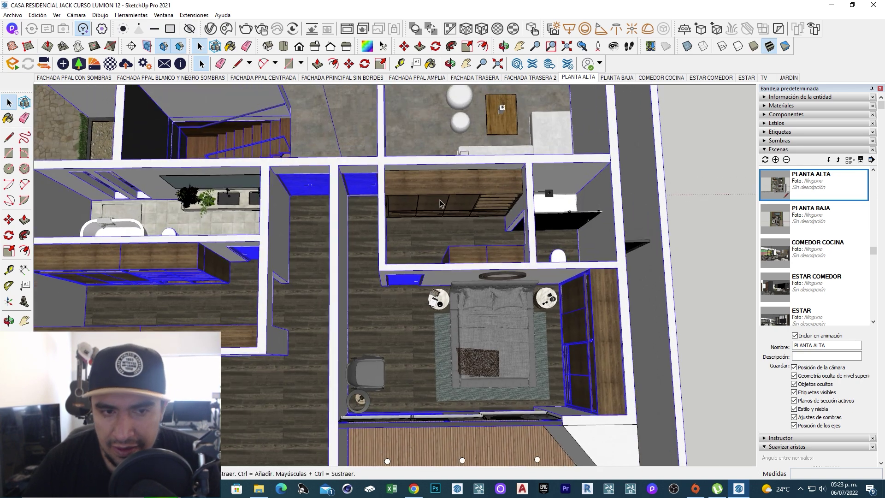
pyautogui.keyDown('shift'); pyautogui.moveTo(469, 297); pyautogui.dragTo(438, 230, button='middle'); pyautogui.keyUp('shift')
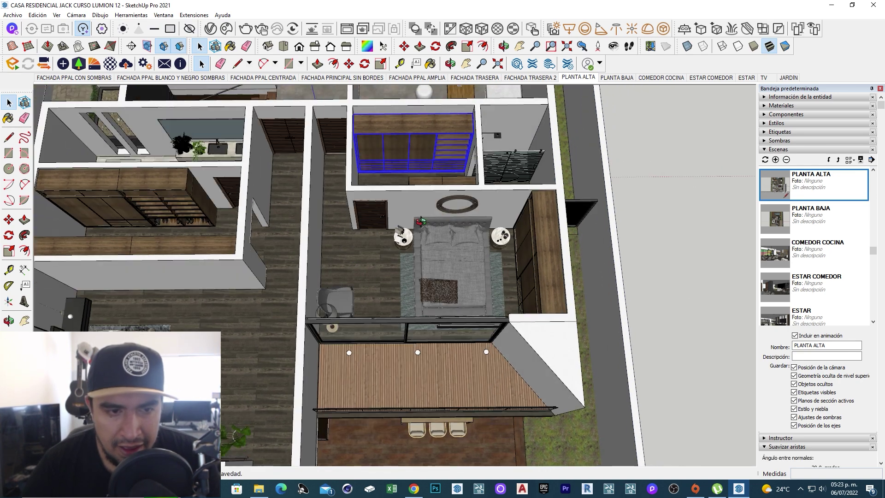
pyautogui.scroll(2, 415, 277)
pyautogui.scroll(2, 382, 297)
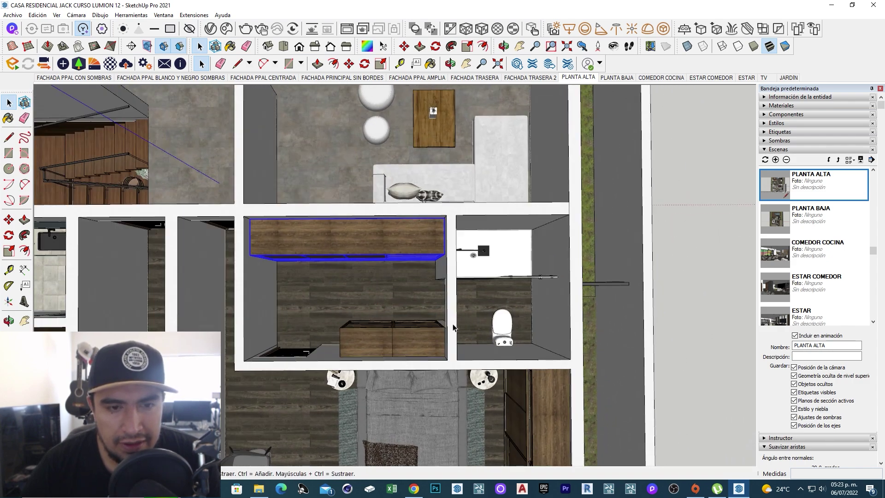
pyautogui.keyDown('shift'); pyautogui.moveTo(505, 255); pyautogui.dragTo(420, 242, button='middle'); pyautogui.keyUp('shift')
pyautogui.scroll(1, 402, 293)
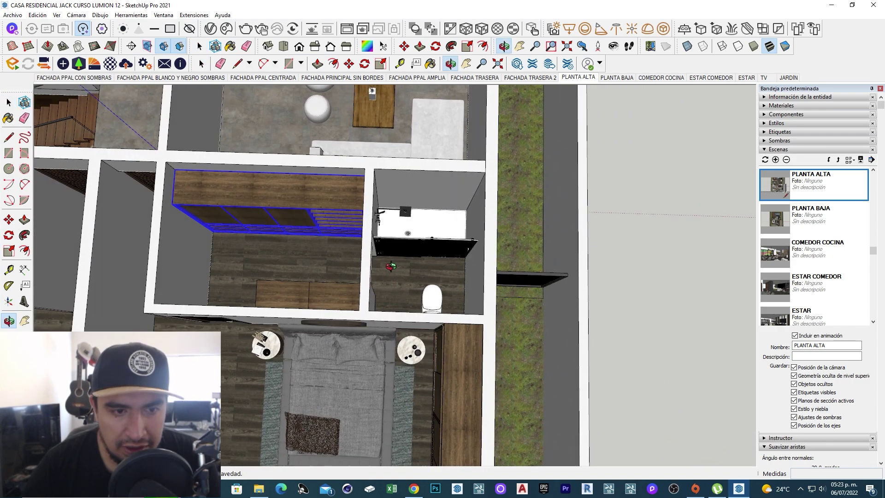
pyautogui.scroll(2, 425, 302)
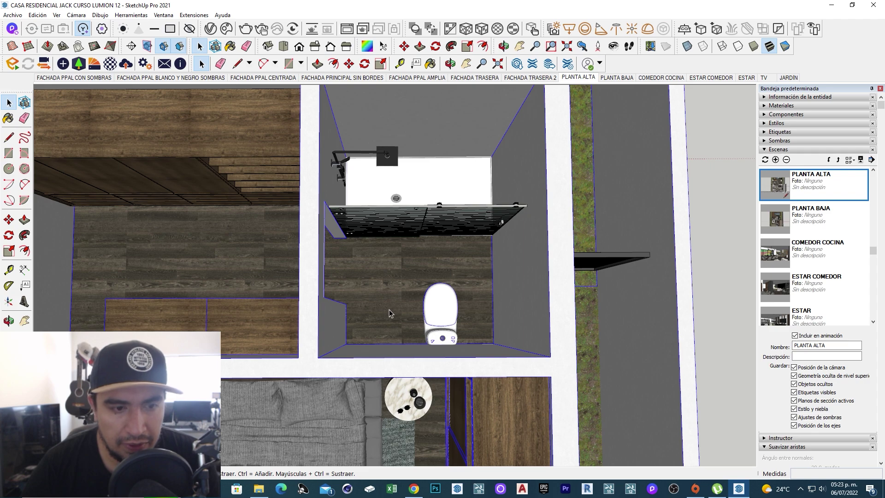
pyautogui.scroll(-2, 390, 313)
pyautogui.scroll(-1, 390, 313)
pyautogui.scroll(-1, 392, 311)
pyautogui.keyDown('shift'); pyautogui.moveTo(395, 306); pyautogui.dragTo(489, 299, button='middle'); pyautogui.keyUp('shift')
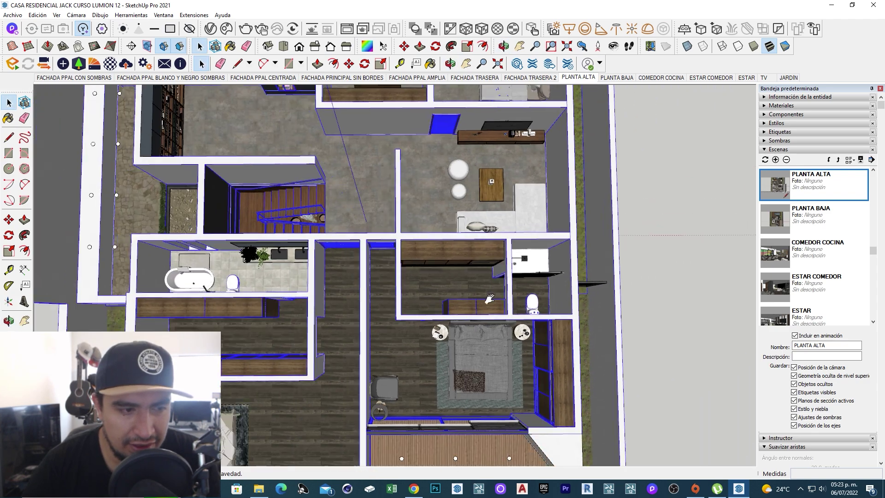
pyautogui.scroll(1, 466, 297)
pyautogui.scroll(1, 438, 295)
pyautogui.scroll(1, 416, 291)
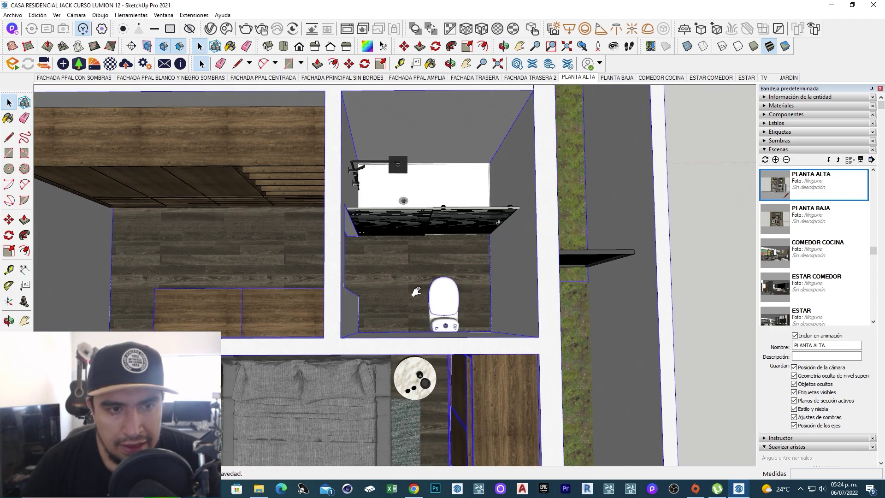
pyautogui.scroll(-1, 489, 214)
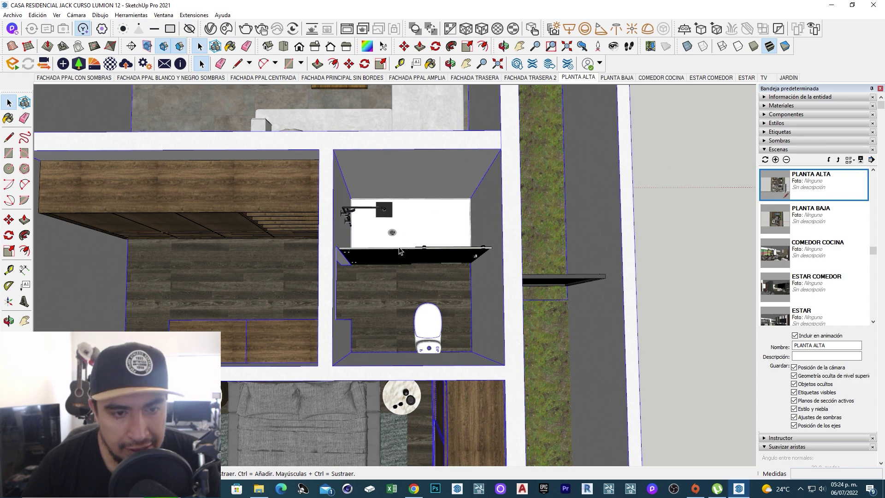
pyautogui.scroll(-2, 399, 250)
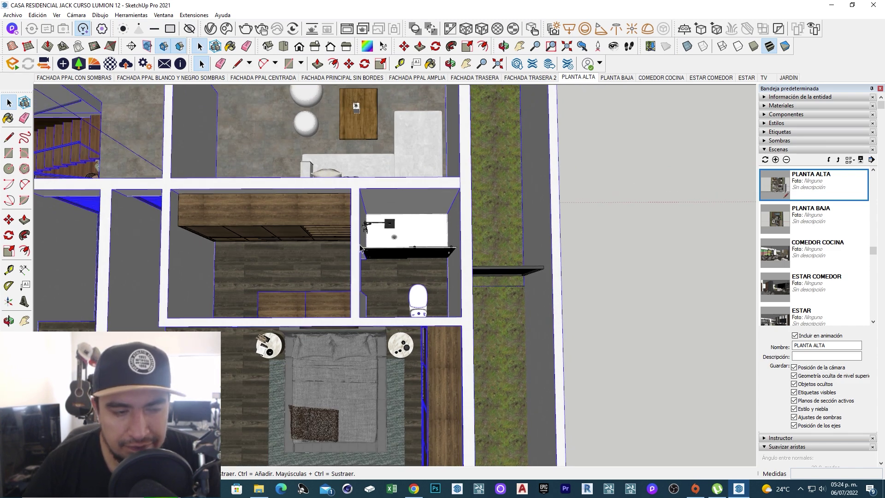
pyautogui.keyDown('shift'); pyautogui.moveTo(361, 249); pyautogui.dragTo(401, 306, button='middle'); pyautogui.keyUp('shift')
pyautogui.moveTo(276, 258)
pyautogui.mouseDown(button='middle')
pyautogui.moveTo(492, 191)
pyautogui.moveTo(449, 285)
pyautogui.mouseUp(button='middle')
pyautogui.moveTo(396, 288)
pyautogui.mouseDown(button='middle')
pyautogui.moveTo(382, 250)
pyautogui.moveTo(381, 272)
pyautogui.moveTo(423, 301)
pyautogui.mouseUp(button='middle')
pyautogui.moveTo(396, 335)
pyautogui.mouseDown(button='middle')
pyautogui.moveTo(283, 273)
pyautogui.moveTo(297, 258)
pyautogui.mouseUp(button='middle')
pyautogui.moveTo(319, 326); pyautogui.dragTo(359, 409, button='middle')
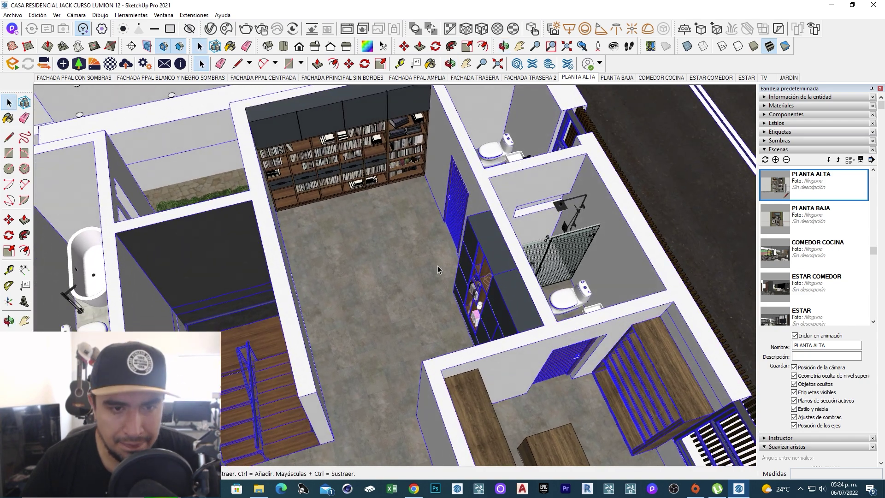
pyautogui.moveTo(326, 323); pyautogui.dragTo(293, 237, button='middle')
pyautogui.moveTo(336, 309); pyautogui.dragTo(330, 319, button='middle')
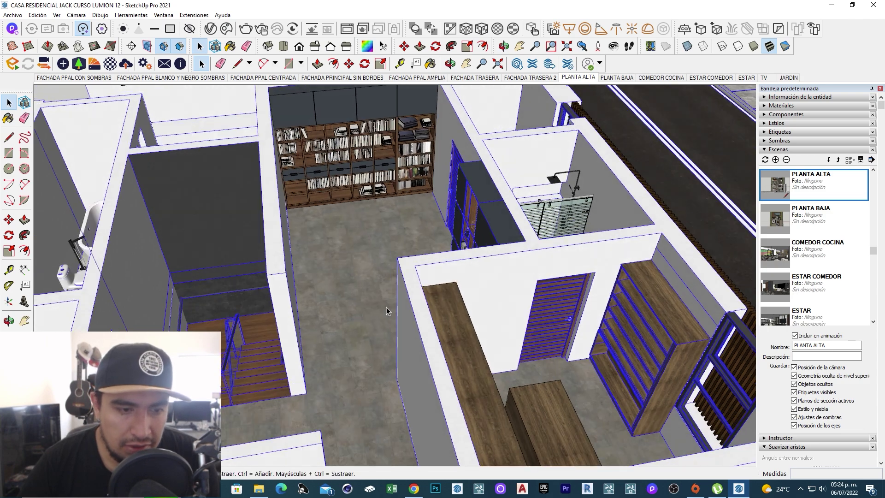
pyautogui.moveTo(374, 289)
pyautogui.mouseDown(button='middle')
pyautogui.moveTo(352, 257)
pyautogui.moveTo(370, 242)
pyautogui.mouseUp(button='middle')
pyautogui.moveTo(490, 240); pyautogui.dragTo(364, 219, button='middle')
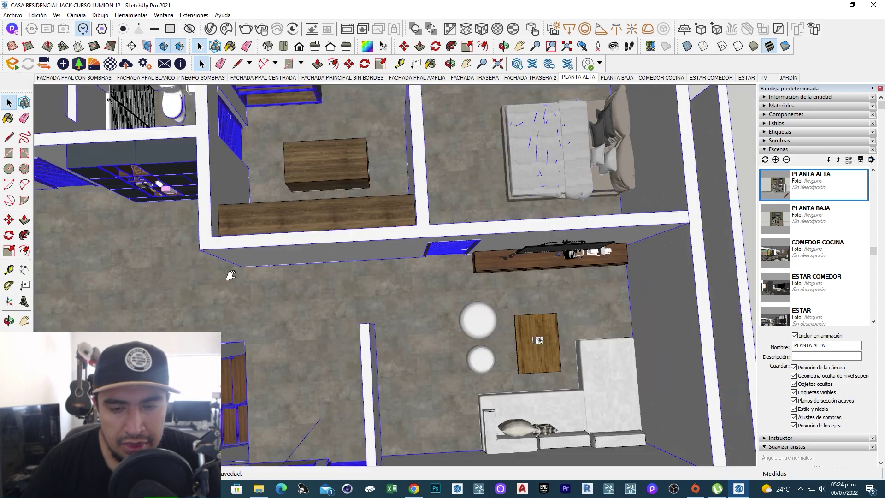
pyautogui.moveTo(395, 261)
pyautogui.keyDown('shift'); pyautogui.mouseDown(button='middle')
pyautogui.moveTo(185, 243)
pyautogui.moveTo(448, 279)
pyautogui.moveTo(356, 229)
pyautogui.mouseUp(button='middle'); pyautogui.keyUp('shift')
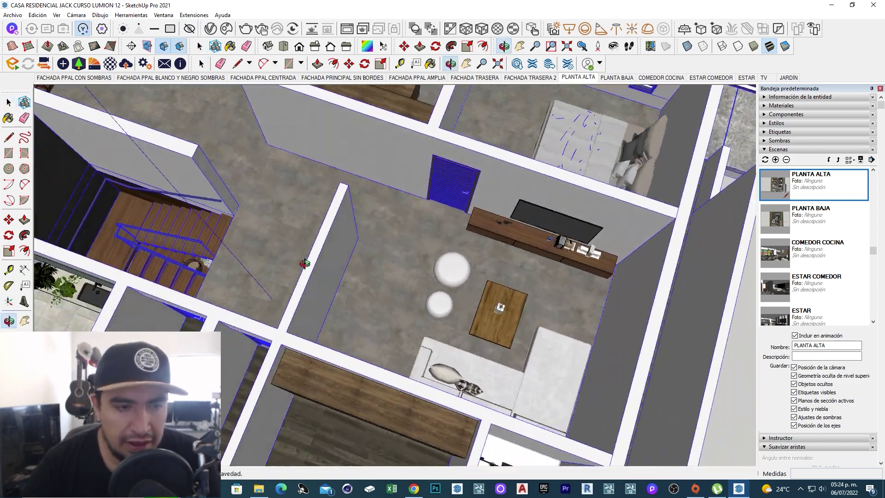
pyautogui.moveTo(360, 314); pyautogui.dragTo(308, 324, button='middle')
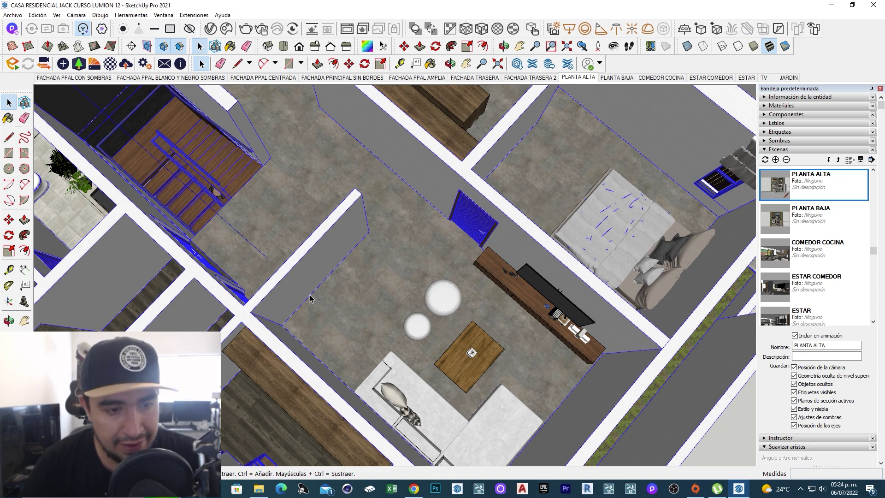
pyautogui.moveTo(344, 286); pyautogui.dragTo(237, 289, button='middle')
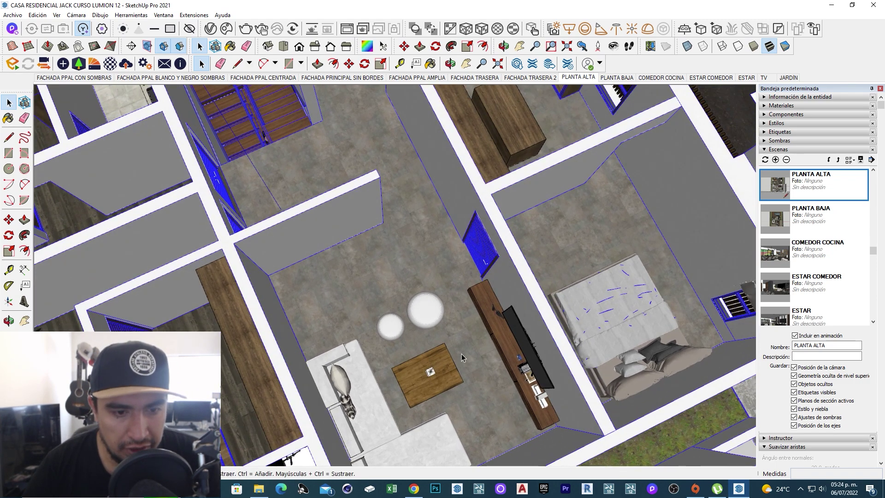
pyautogui.moveTo(452, 307)
pyautogui.mouseDown(button='middle')
pyautogui.moveTo(582, 458)
pyautogui.moveTo(370, 273)
pyautogui.mouseUp(button='middle')
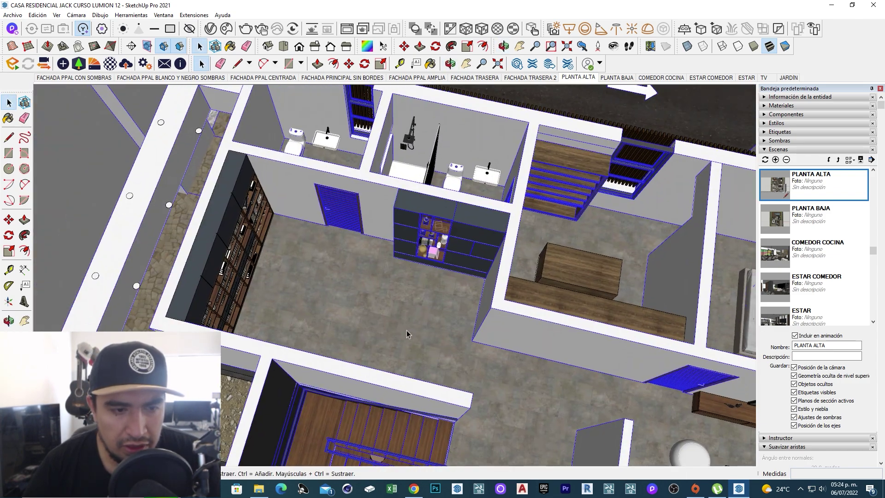
pyautogui.moveTo(420, 317)
pyautogui.mouseDown(button='middle')
pyautogui.moveTo(367, 301)
pyautogui.moveTo(380, 318)
pyautogui.mouseUp(button='middle')
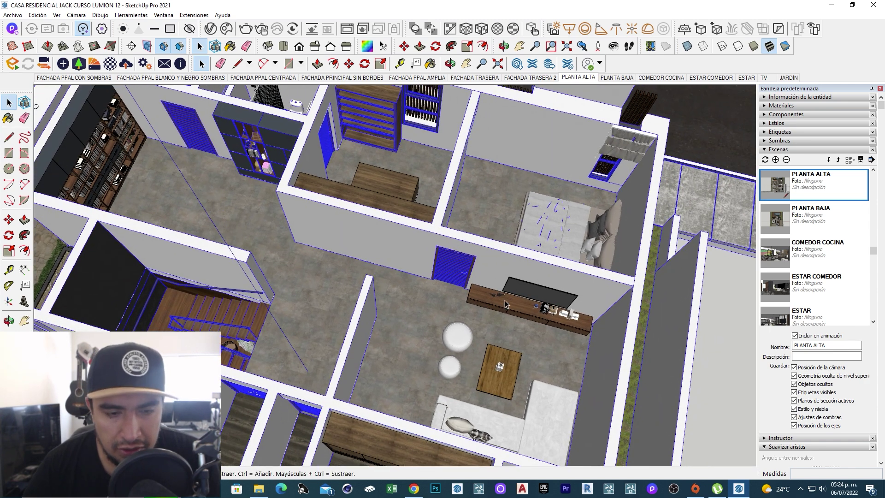
pyautogui.moveTo(517, 350)
pyautogui.mouseDown(button='middle')
pyautogui.moveTo(546, 239)
pyautogui.moveTo(430, 380)
pyautogui.mouseUp(button='middle')
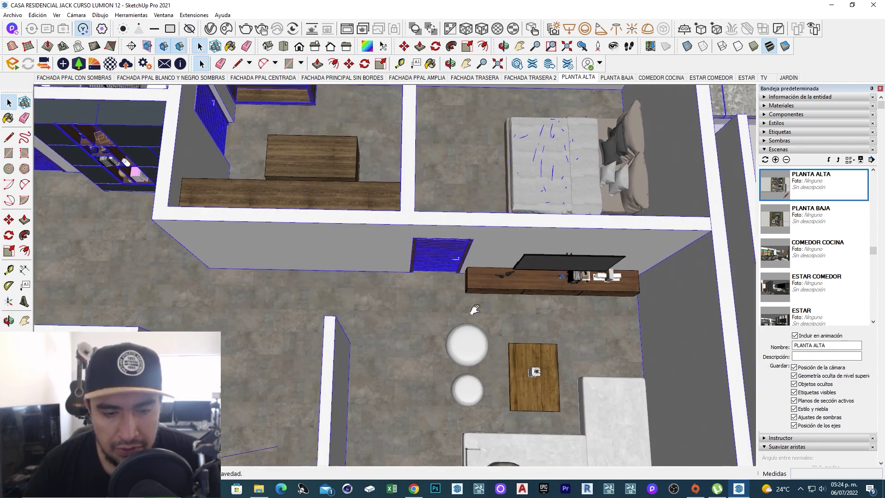
pyautogui.scroll(2, 415, 284)
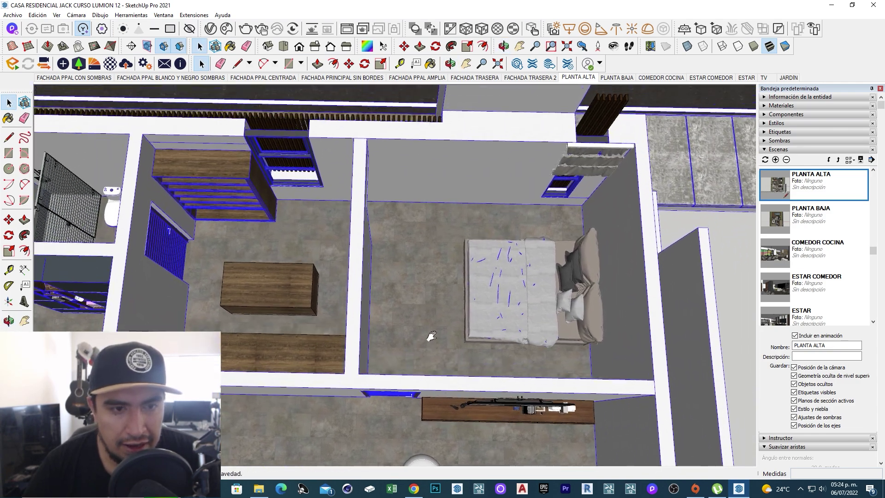
pyautogui.moveTo(449, 301); pyautogui.dragTo(349, 222, button='middle')
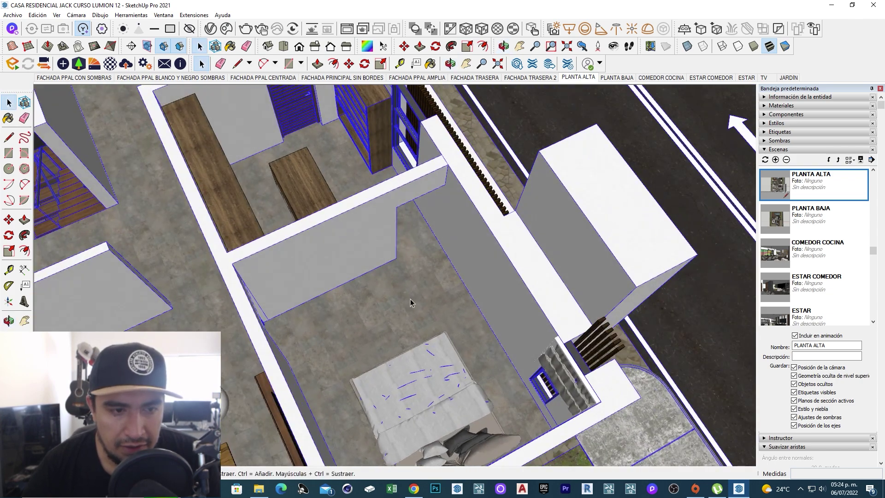
pyautogui.moveTo(411, 298); pyautogui.dragTo(607, 387, button='middle')
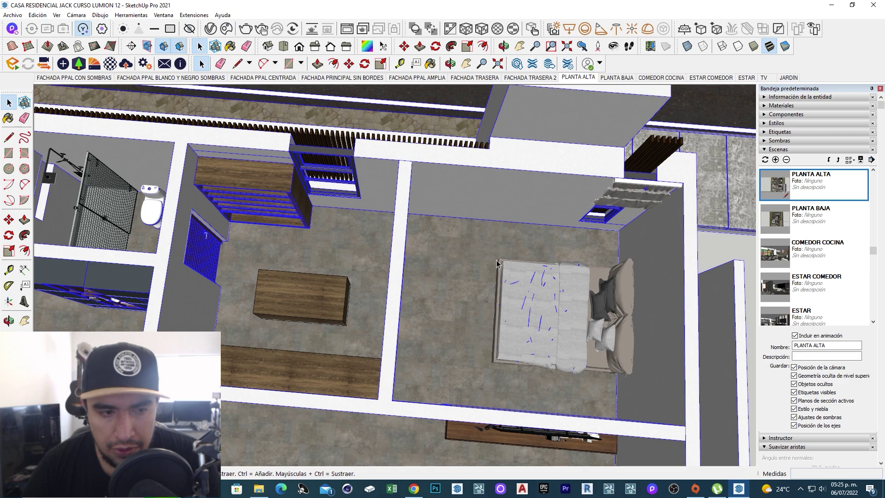
pyautogui.moveTo(497, 264); pyautogui.dragTo(180, 296, button='middle')
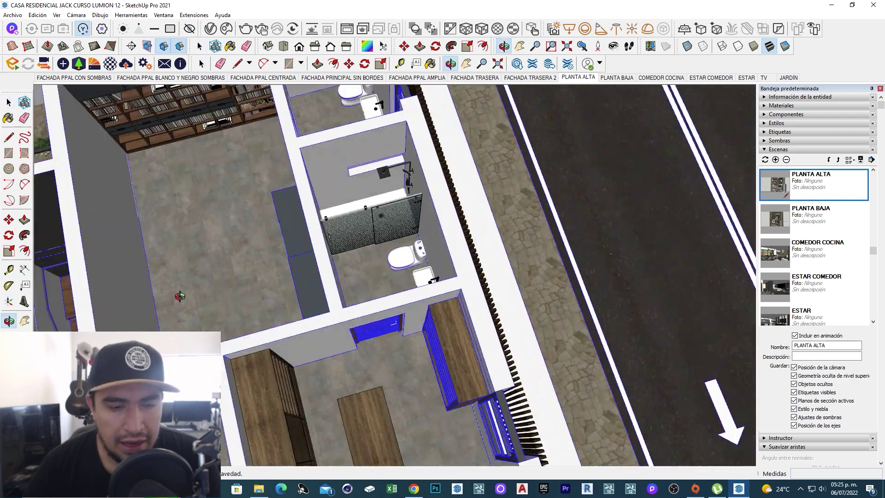
pyautogui.moveTo(180, 296)
pyautogui.mouseDown()
pyautogui.moveTo(453, 310)
pyautogui.moveTo(122, 272)
pyautogui.mouseUp()
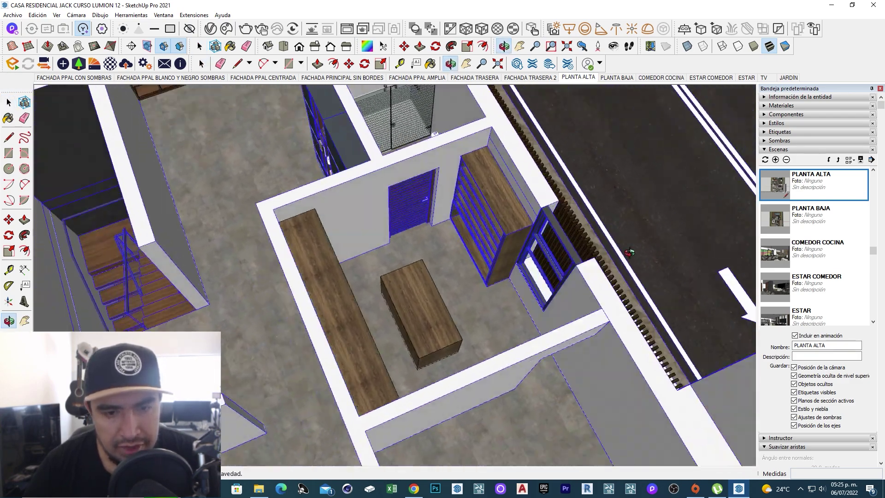
pyautogui.press('space')
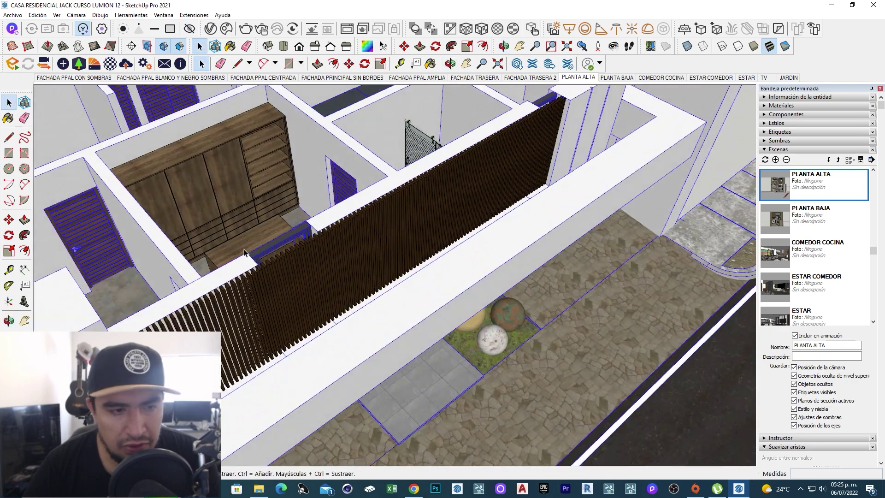
pyautogui.moveTo(121, 272)
pyautogui.mouseDown(button='middle')
pyautogui.moveTo(427, 134)
pyautogui.moveTo(786, 357)
pyautogui.moveTo(414, 345)
pyautogui.mouseUp(button='middle')
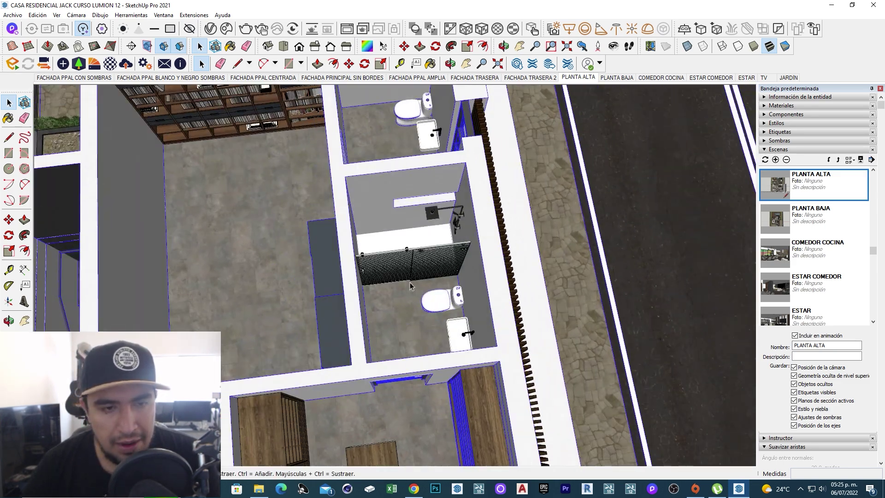
pyautogui.moveTo(411, 286); pyautogui.dragTo(446, 178, button='middle')
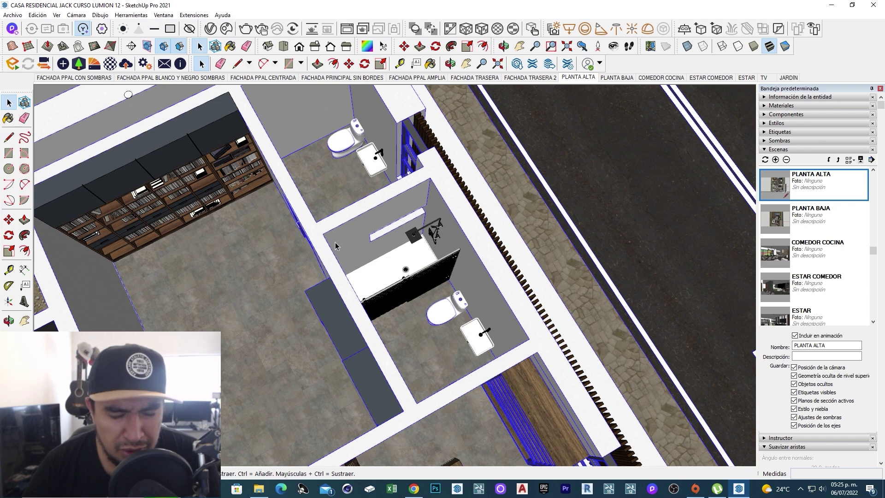
pyautogui.moveTo(313, 263)
pyautogui.mouseDown(button='middle')
pyautogui.moveTo(360, 316)
pyautogui.moveTo(461, 294)
pyautogui.moveTo(447, 252)
pyautogui.moveTo(554, 118)
pyautogui.moveTo(484, 175)
pyautogui.mouseUp(button='middle')
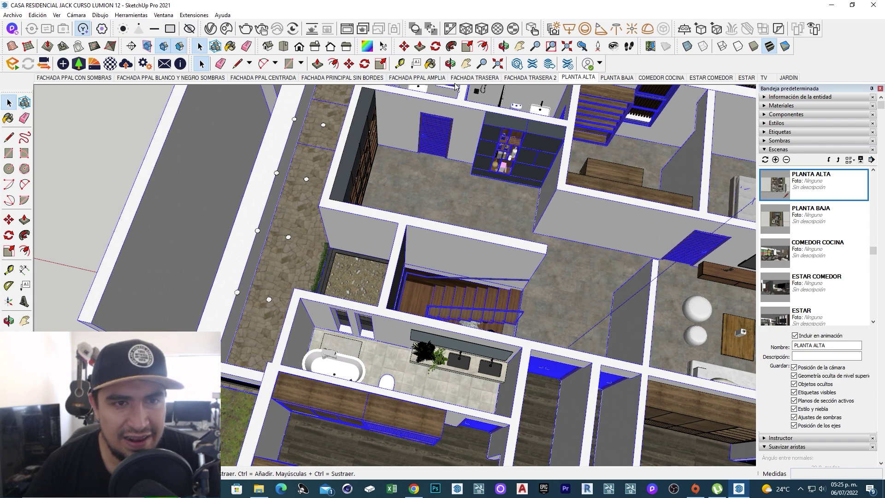
pyautogui.click(433, 78)
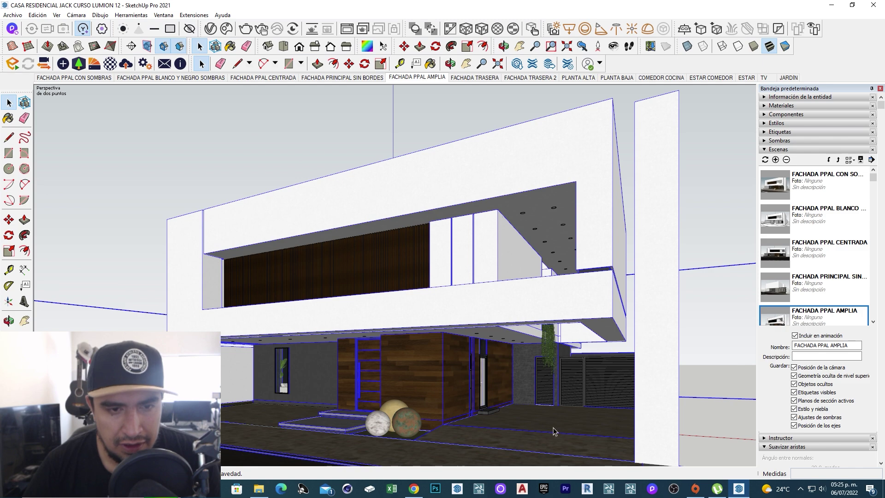
pyautogui.moveTo(555, 431)
pyautogui.mouseDown(button='middle')
pyautogui.moveTo(527, 376)
pyautogui.moveTo(530, 395)
pyautogui.moveTo(500, 269)
pyautogui.moveTo(505, 310)
pyautogui.mouseUp(button='middle')
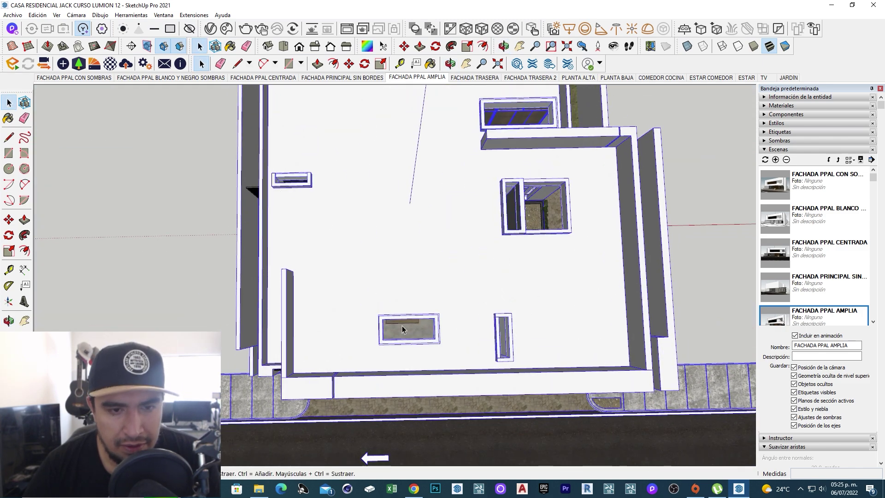
pyautogui.scroll(1, 402, 325)
pyautogui.scroll(2, 415, 300)
pyautogui.scroll(1, 438, 253)
pyautogui.scroll(1, 454, 225)
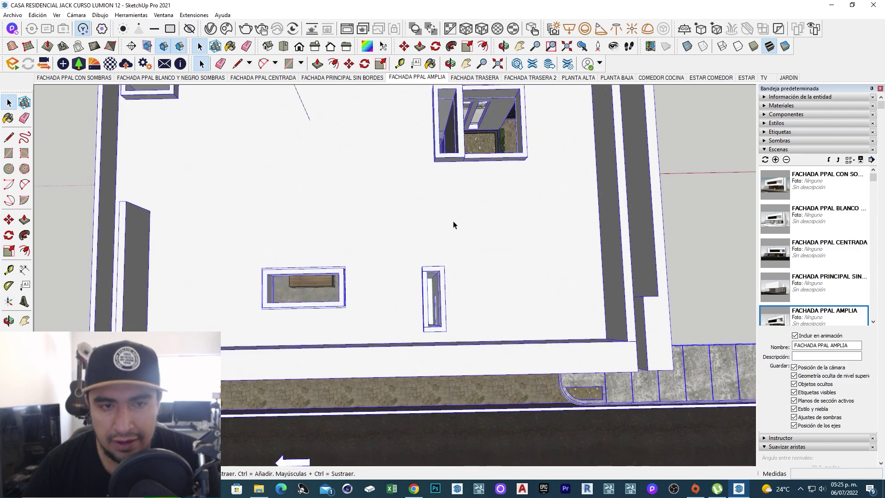
pyautogui.moveTo(454, 225)
pyautogui.mouseDown(button='middle')
pyautogui.moveTo(366, 339)
pyautogui.moveTo(388, 345)
pyautogui.moveTo(393, 293)
pyautogui.moveTo(387, 317)
pyautogui.moveTo(348, 273)
pyautogui.moveTo(253, 233)
pyautogui.moveTo(236, 267)
pyautogui.moveTo(379, 310)
pyautogui.mouseUp(button='middle')
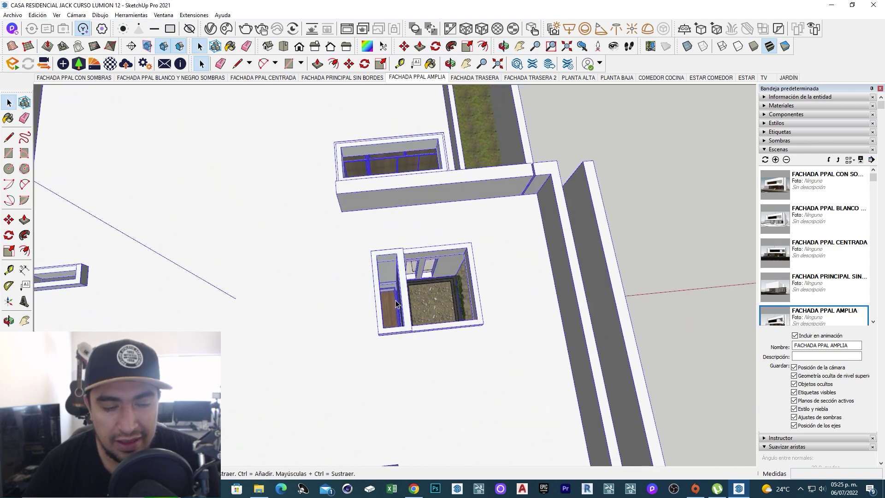
pyautogui.scroll(1, 379, 310)
pyautogui.scroll(2, 379, 309)
pyautogui.scroll(-2, 379, 310)
pyautogui.scroll(-1, 379, 310)
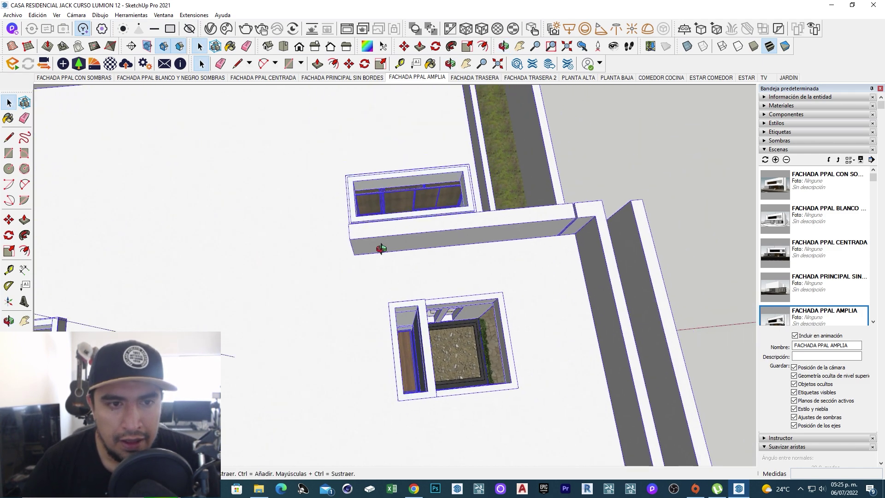
pyautogui.scroll(2, 380, 310)
pyautogui.scroll(1, 380, 311)
pyautogui.moveTo(339, 343)
pyautogui.keyDown('shift'); pyautogui.mouseDown(button='middle')
pyautogui.moveTo(456, 320)
pyautogui.moveTo(563, 198)
pyautogui.moveTo(643, 128)
pyautogui.moveTo(506, 190)
pyautogui.moveTo(306, 253)
pyautogui.mouseUp(button='middle'); pyautogui.keyUp('shift')
pyautogui.scroll(2, 350, 254)
pyautogui.scroll(2, 370, 259)
pyautogui.moveTo(371, 258); pyautogui.dragTo(436, 197, button='middle')
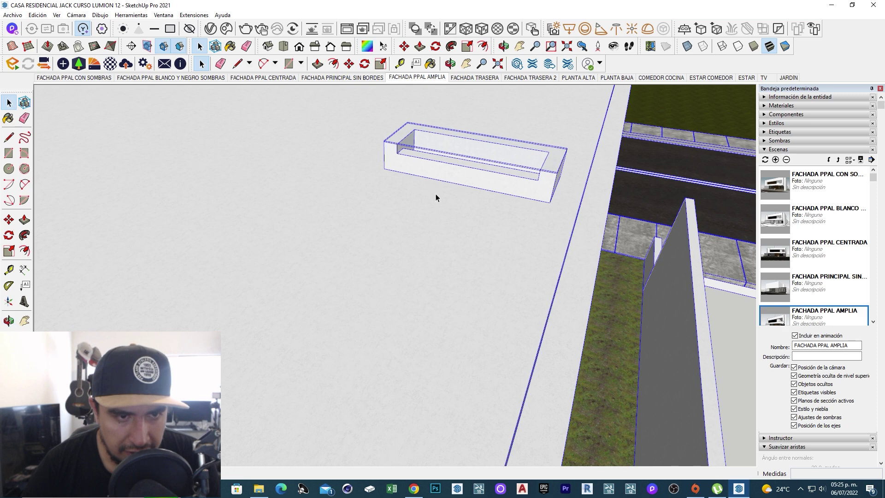
pyautogui.scroll(3, 408, 156)
pyautogui.scroll(-1, 369, 152)
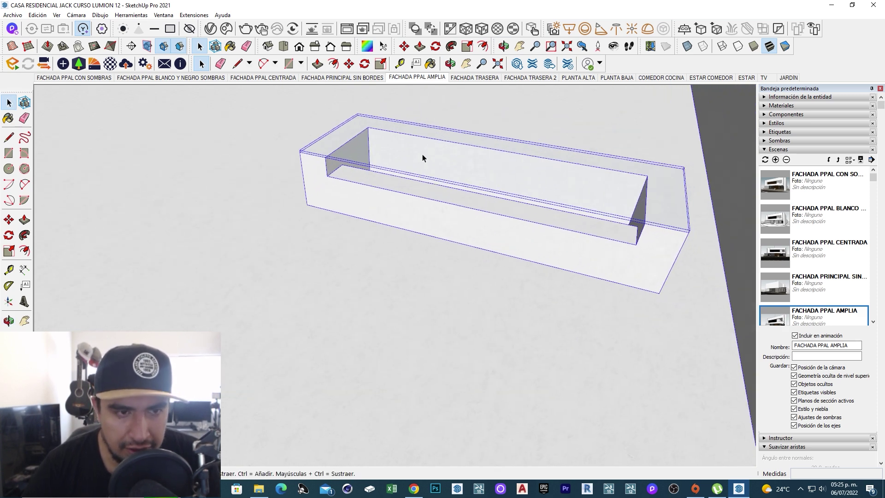
pyautogui.moveTo(342, 167)
pyautogui.mouseDown(button='middle')
pyautogui.moveTo(375, 156)
pyautogui.moveTo(364, 185)
pyautogui.mouseUp(button='middle')
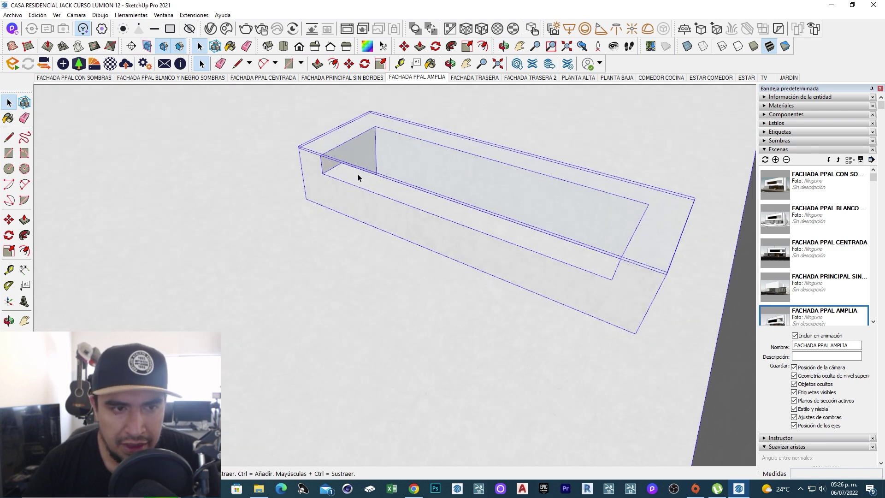
pyautogui.scroll(2, 345, 177)
pyautogui.scroll(2, 351, 153)
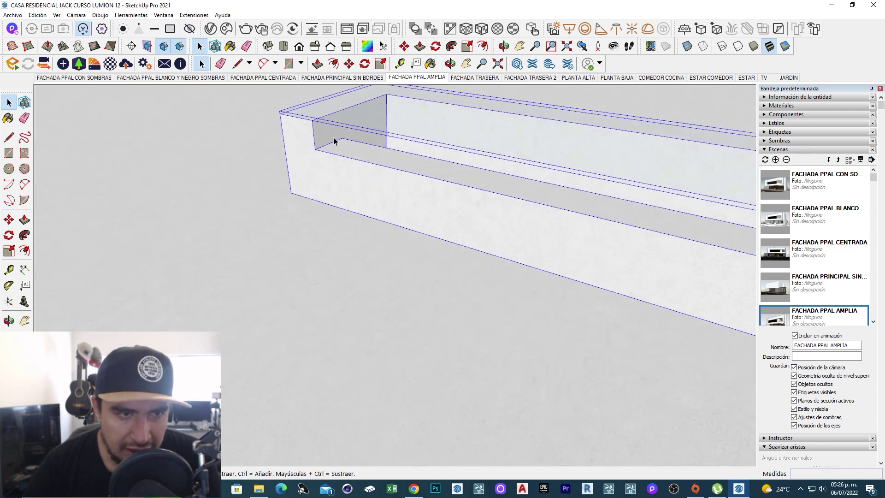
pyautogui.scroll(-1, 341, 166)
pyautogui.scroll(-2, 330, 158)
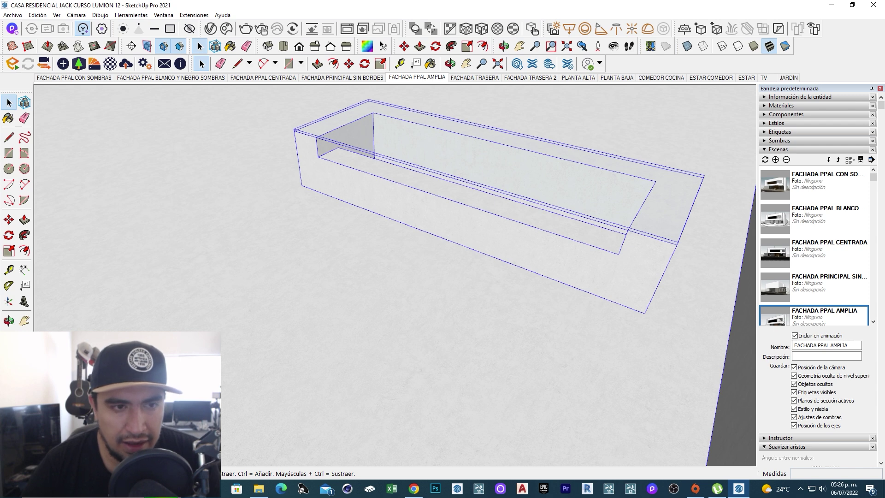
pyautogui.moveTo(376, 184)
pyautogui.mouseDown(button='middle')
pyautogui.moveTo(401, 216)
pyautogui.moveTo(361, 219)
pyautogui.moveTo(380, 229)
pyautogui.mouseUp(button='middle')
pyautogui.moveTo(515, 278)
pyautogui.mouseDown(button='middle')
pyautogui.moveTo(475, 251)
pyautogui.moveTo(458, 164)
pyautogui.mouseUp(button='middle')
pyautogui.moveTo(566, 248); pyautogui.dragTo(433, 341, button='middle')
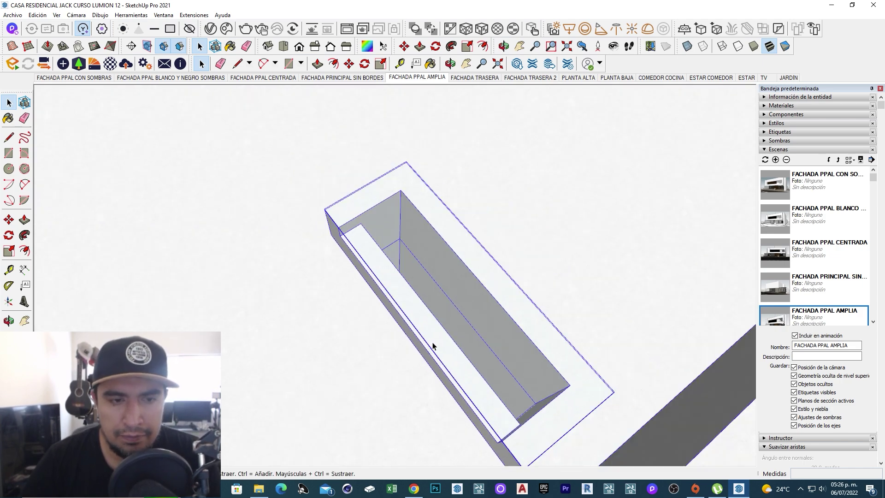
pyautogui.scroll(-3, 433, 339)
pyautogui.scroll(-2, 514, 326)
pyautogui.moveTo(514, 326)
pyautogui.mouseDown(button='middle')
pyautogui.moveTo(377, 240)
pyautogui.moveTo(331, 300)
pyautogui.moveTo(401, 411)
pyautogui.moveTo(385, 322)
pyautogui.moveTo(339, 197)
pyautogui.moveTo(510, 122)
pyautogui.moveTo(412, 134)
pyautogui.moveTo(433, 273)
pyautogui.moveTo(361, 236)
pyautogui.moveTo(549, 156)
pyautogui.moveTo(451, 217)
pyautogui.moveTo(623, 129)
pyautogui.moveTo(603, 122)
pyautogui.moveTo(559, 307)
pyautogui.moveTo(526, 289)
pyautogui.moveTo(543, 354)
pyautogui.moveTo(466, 245)
pyautogui.moveTo(460, 286)
pyautogui.moveTo(358, 244)
pyautogui.moveTo(533, 223)
pyautogui.moveTo(512, 252)
pyautogui.mouseUp(button='middle')
pyautogui.scroll(3, 512, 252)
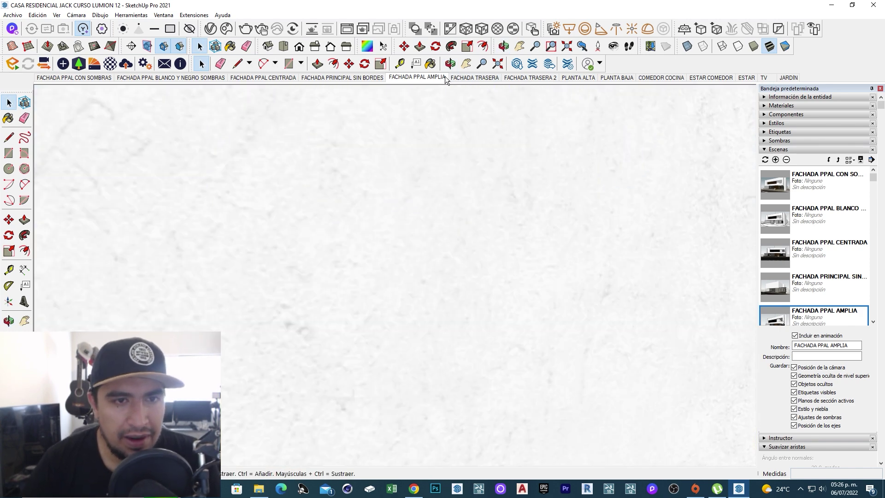
# Step: Switch to the FACHADA TRASERA scene and orbit to face the facade straight on
pyautogui.click(452, 78)
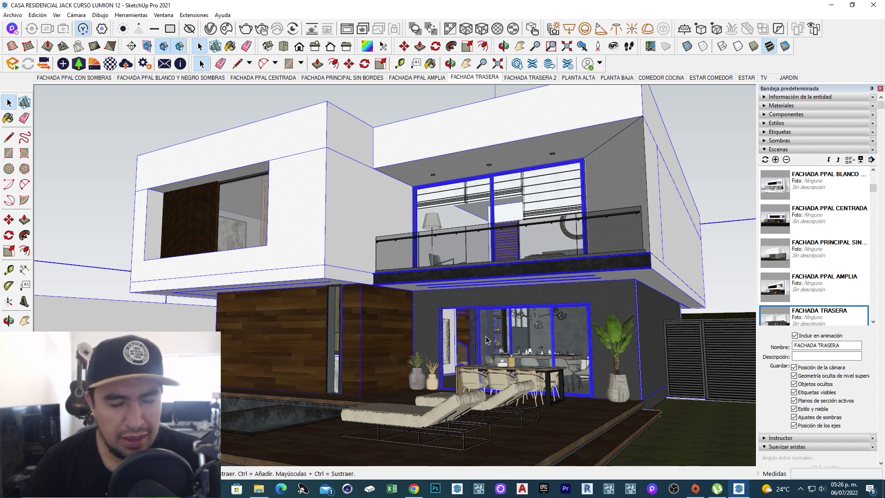
pyautogui.moveTo(350, 185)
pyautogui.mouseDown(button='middle')
pyautogui.moveTo(347, 293)
pyautogui.moveTo(427, 236)
pyautogui.moveTo(450, 247)
pyautogui.mouseUp(button='middle')
pyautogui.scroll(-3, 426, 237)
pyautogui.scroll(5, 430, 272)
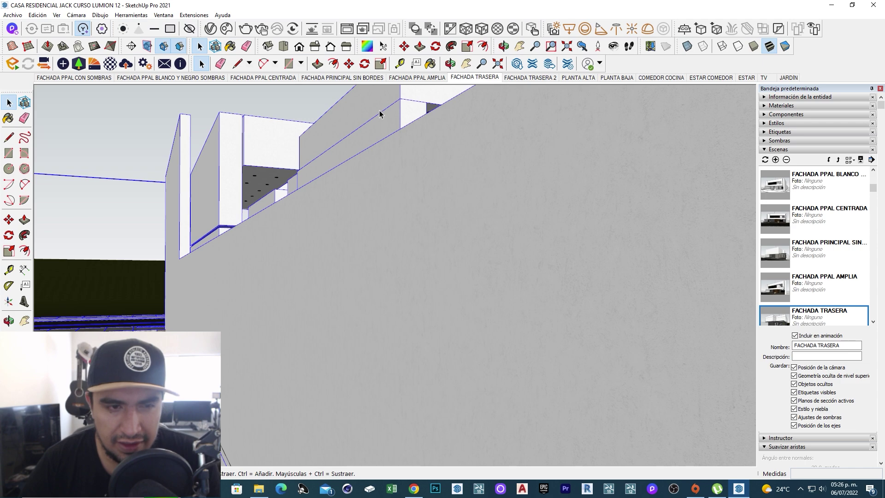
pyautogui.scroll(-5, 380, 113)
pyautogui.scroll(5, 592, 249)
# Step: Pan across the upper volume of the house and orbit to a more frontal facade view
pyautogui.keyDown('shift'); pyautogui.moveTo(592, 249); pyautogui.dragTo(461, 226, button='middle'); pyautogui.keyUp('shift')
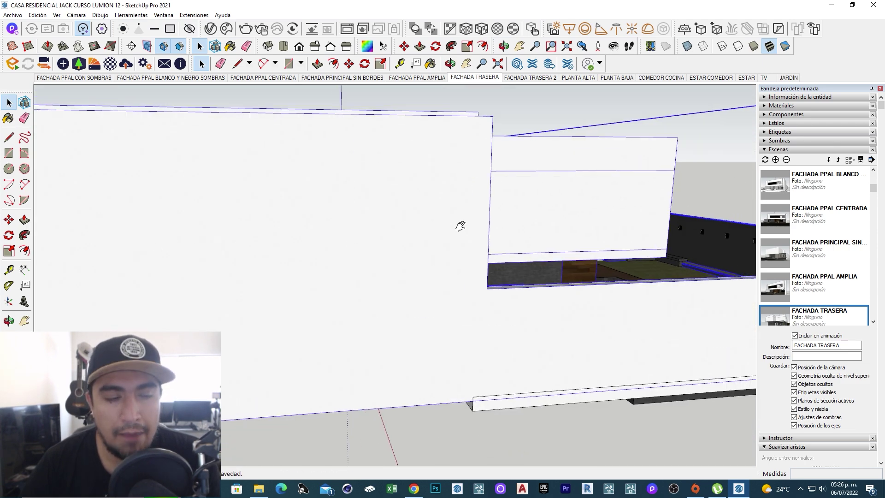
pyautogui.scroll(-5, 461, 226)
pyautogui.scroll(-3, 442, 240)
pyautogui.scroll(3, 423, 259)
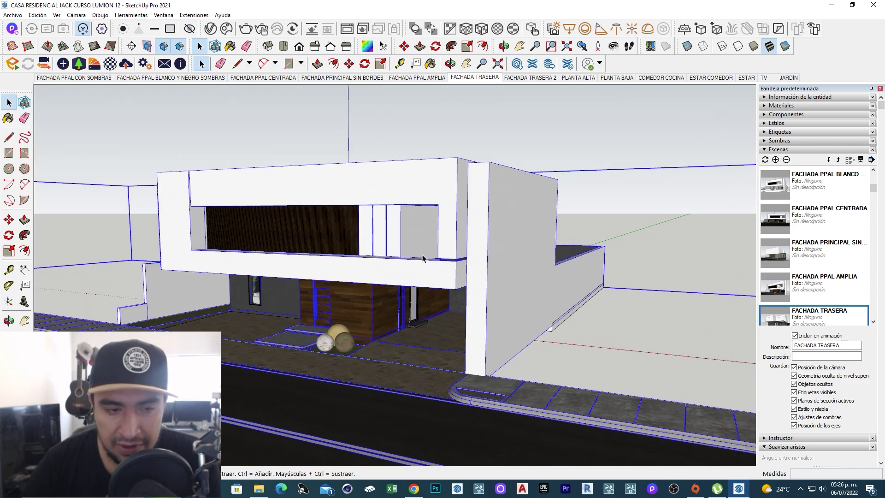
pyautogui.scroll(2, 423, 258)
pyautogui.moveTo(344, 291)
pyautogui.mouseDown(button='middle')
pyautogui.moveTo(475, 278)
pyautogui.moveTo(478, 269)
pyautogui.moveTo(470, 283)
pyautogui.moveTo(499, 292)
pyautogui.mouseUp(button='middle')
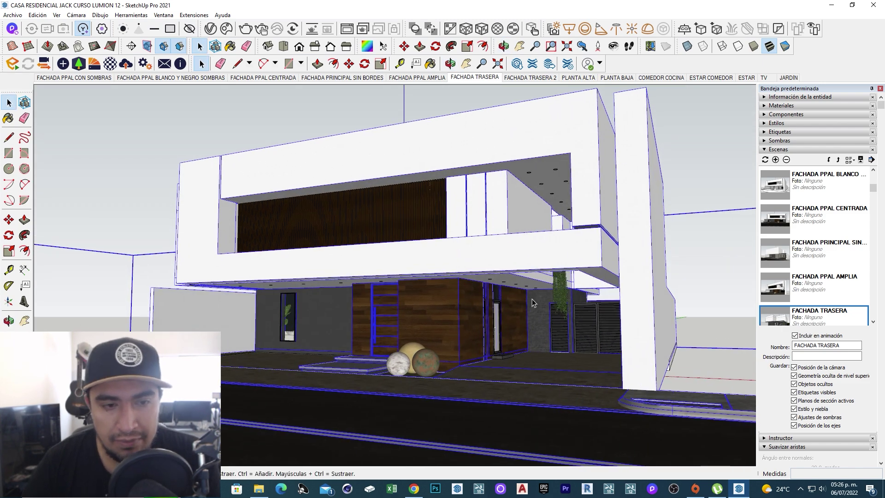
# Step: Clear the selection and fine-tune the orbit to face the house front squarely
pyautogui.click(266, 118)
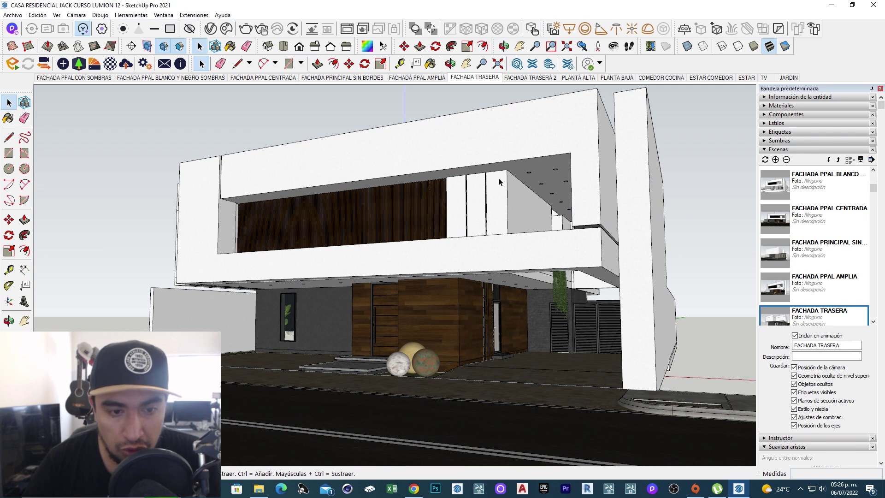
pyautogui.moveTo(443, 295); pyautogui.dragTo(468, 330, button='middle')
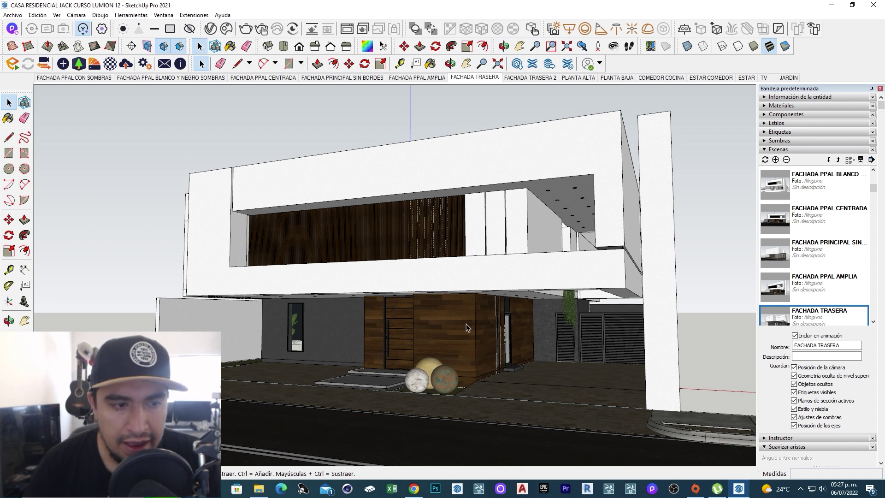
pyautogui.moveTo(466, 325); pyautogui.dragTo(459, 322, button='middle')
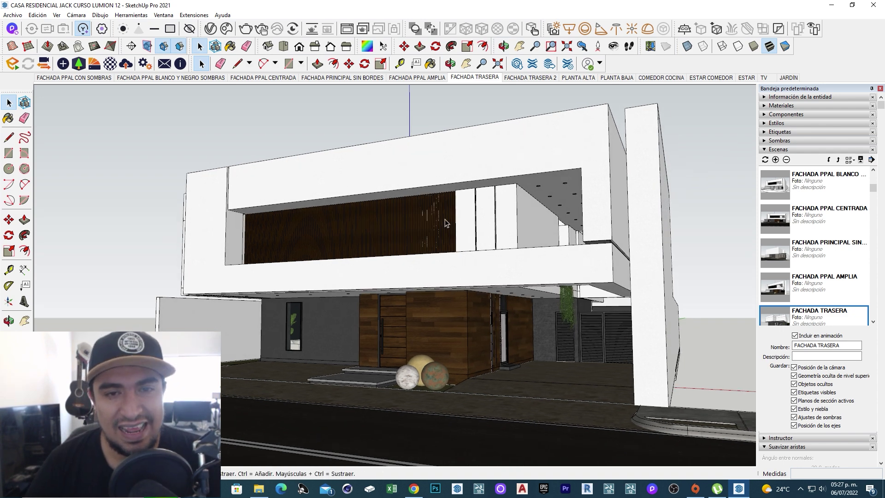
pyautogui.moveTo(446, 223); pyautogui.dragTo(435, 344, button='middle')
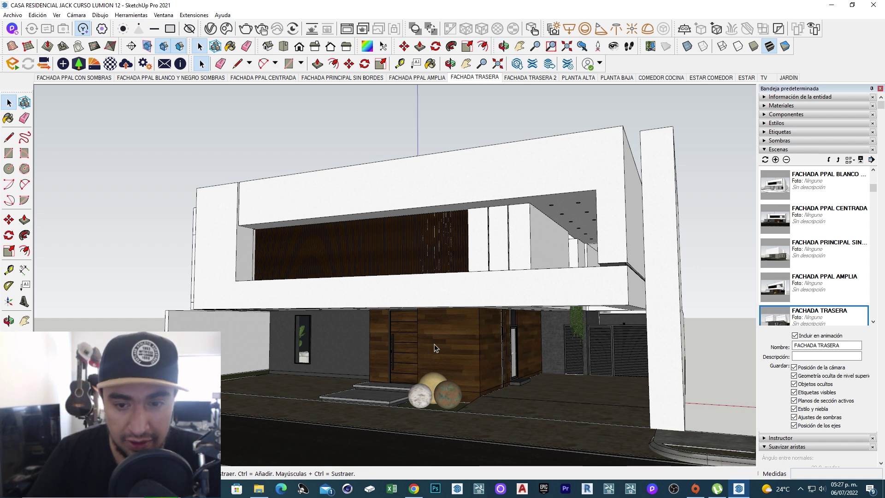
pyautogui.moveTo(438, 343)
pyautogui.mouseDown(button='middle')
pyautogui.moveTo(583, 345)
pyautogui.moveTo(487, 348)
pyautogui.mouseUp(button='middle')
pyautogui.press('space')
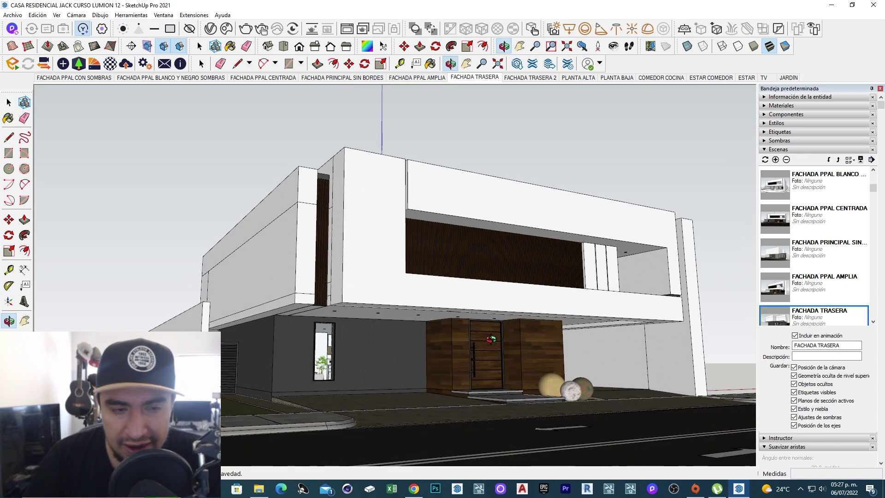
pyautogui.scroll(2, 494, 341)
pyautogui.scroll(2, 507, 344)
pyautogui.scroll(-3, 513, 346)
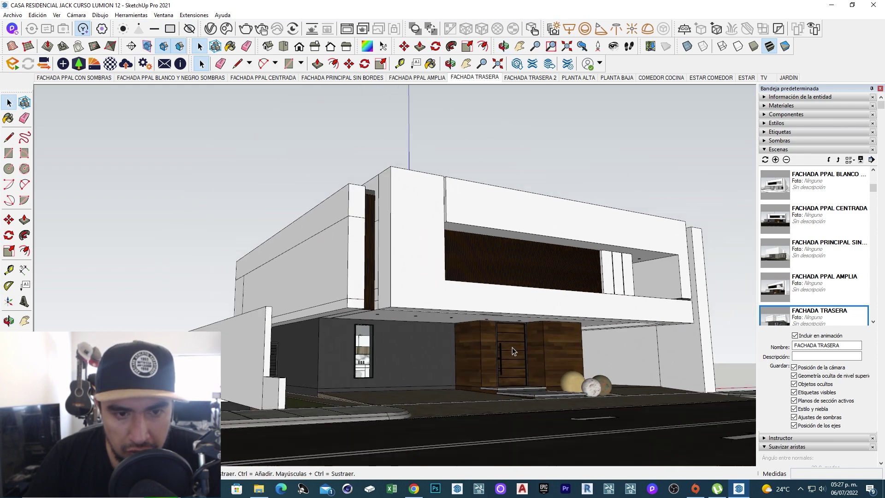
pyautogui.moveTo(513, 347); pyautogui.dragTo(546, 354, button='middle')
pyautogui.scroll(2, 567, 323)
pyautogui.scroll(1, 543, 395)
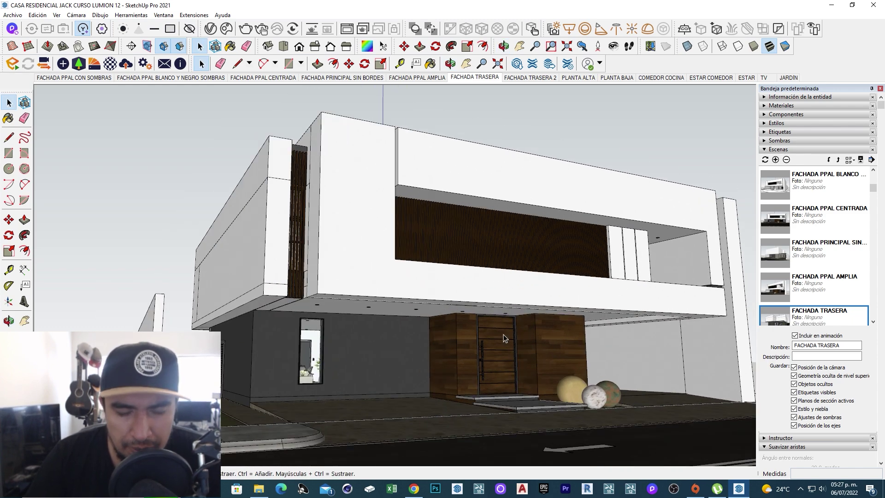
pyautogui.hotkey('ctrl', 'a')
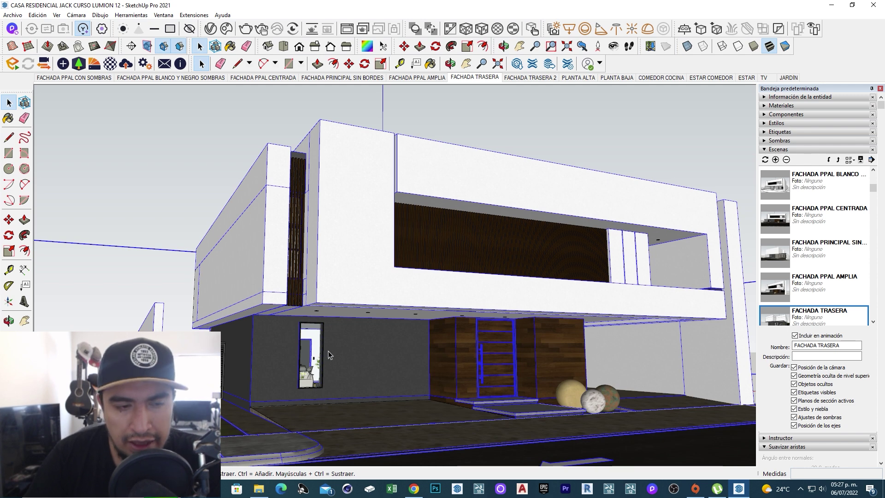
pyautogui.click(196, 227)
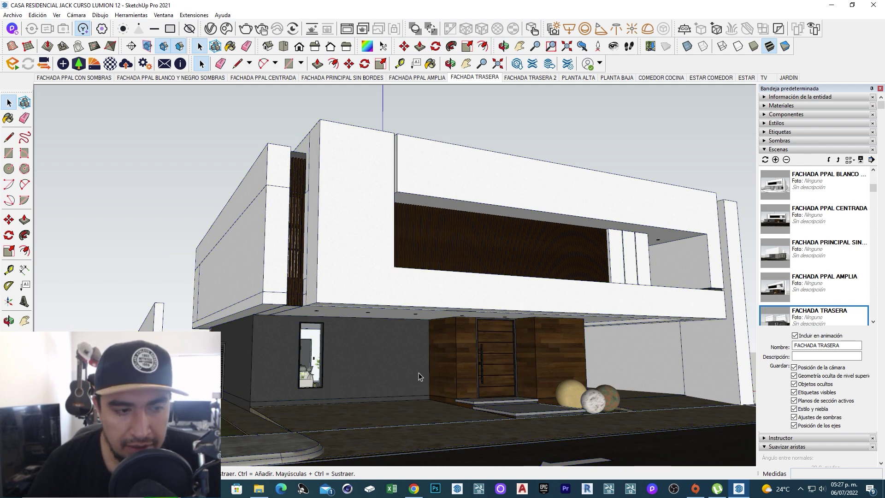
pyautogui.moveTo(387, 362)
pyautogui.mouseDown(button='middle')
pyautogui.moveTo(466, 361)
pyautogui.moveTo(420, 346)
pyautogui.moveTo(447, 349)
pyautogui.moveTo(344, 359)
pyautogui.moveTo(498, 297)
pyautogui.mouseUp(button='middle')
pyautogui.scroll(3, 444, 318)
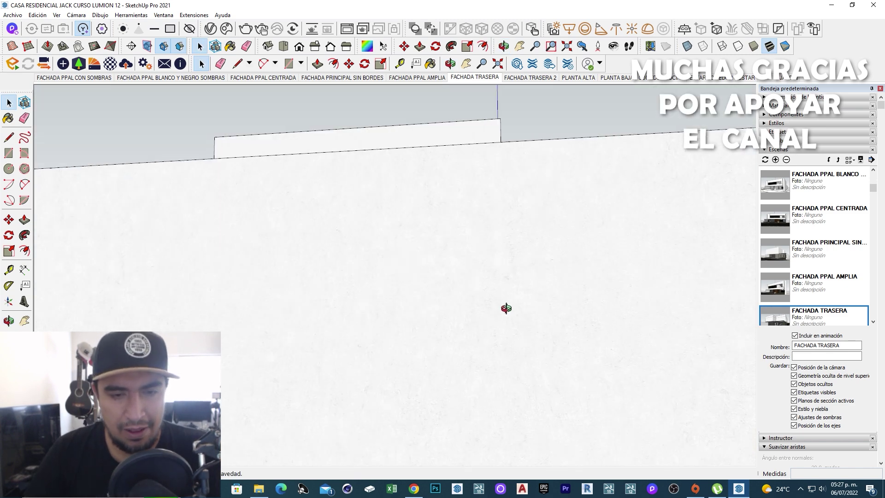
pyautogui.moveTo(529, 309)
pyautogui.mouseDown(button='middle')
pyautogui.moveTo(456, 303)
pyautogui.moveTo(493, 319)
pyautogui.moveTo(492, 333)
pyautogui.moveTo(545, 321)
pyautogui.mouseUp(button='middle')
pyautogui.moveTo(535, 327); pyautogui.dragTo(552, 328, button='middle')
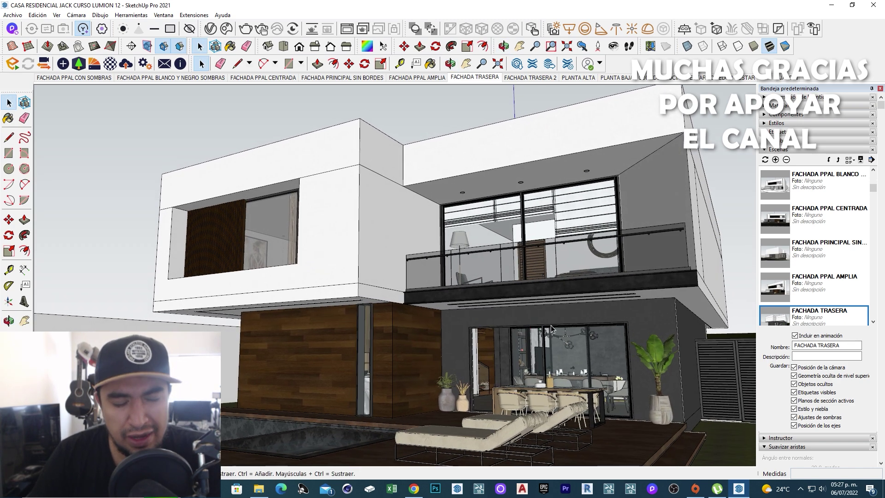